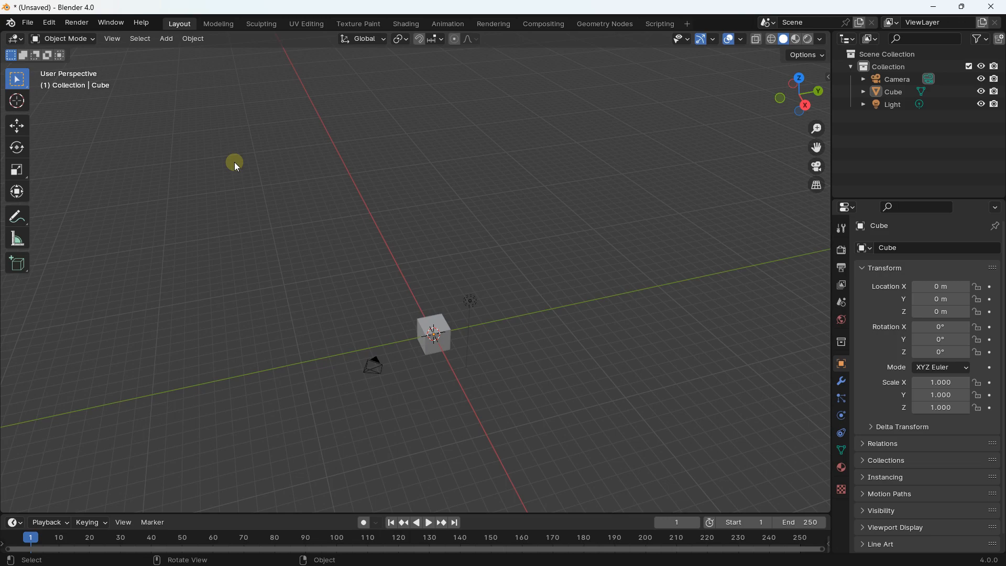
# Delete the default cube from the scene.
pyautogui.moveTo(416, 269); pyautogui.dragTo(451, 240, button='middle')
pyautogui.click(453, 264)
pyautogui.press('Delete')
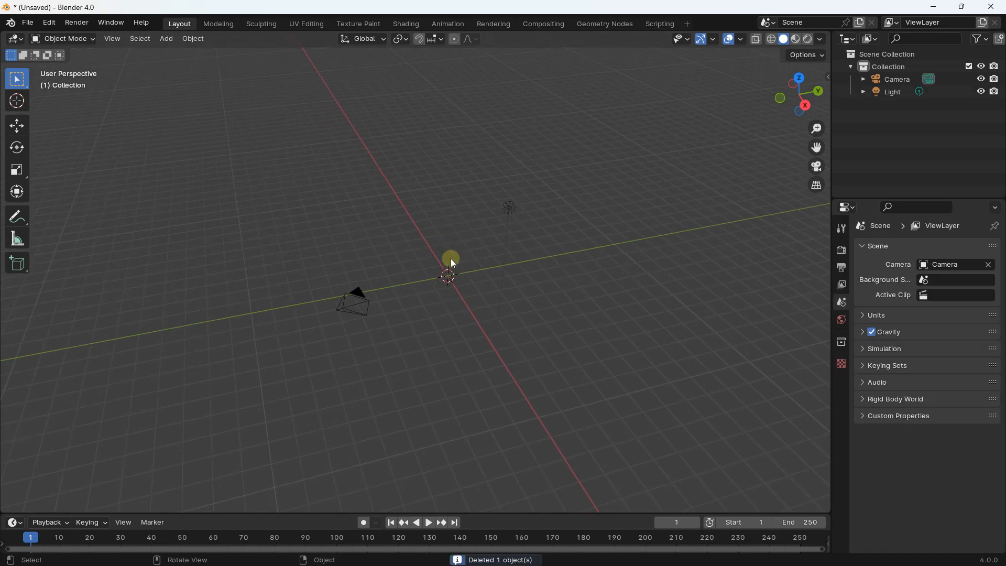
# Add a new cube mesh at the scene's origin.
pyautogui.scroll(-3, 451, 259)
pyautogui.moveTo(451, 258); pyautogui.dragTo(417, 241, button='middle')
pyautogui.moveTo(337, 189); pyautogui.dragTo(215, 143, button='middle')
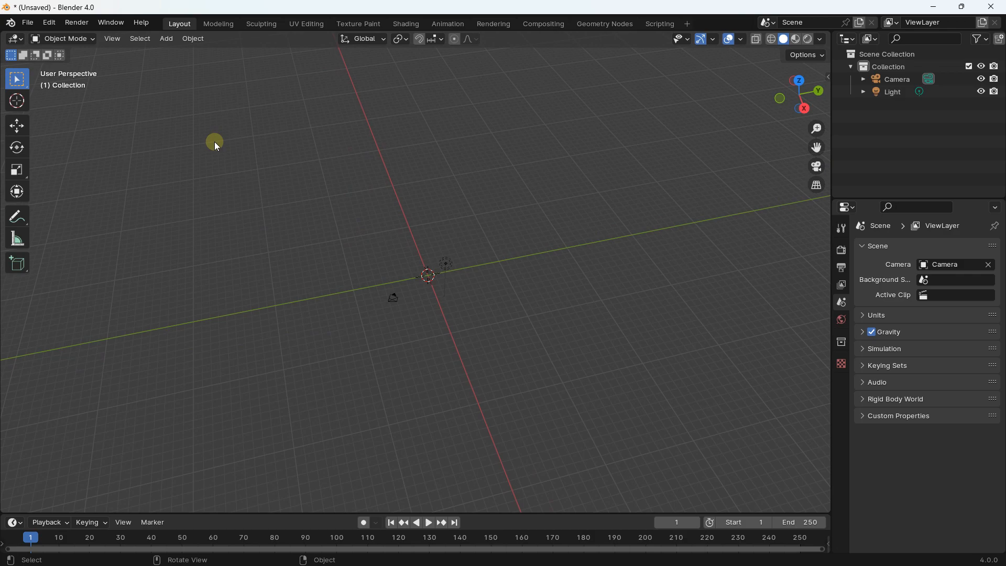
pyautogui.click(169, 39)
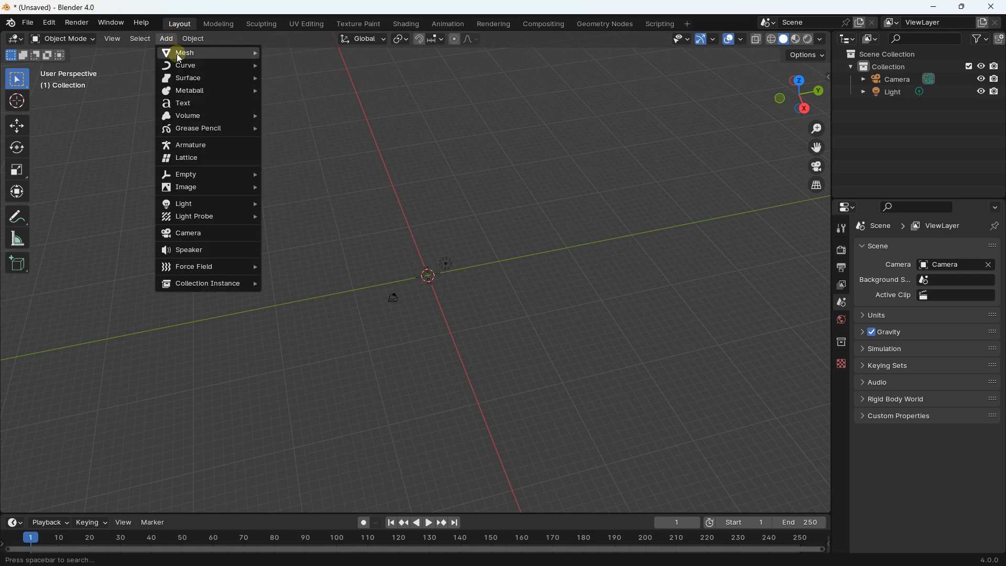
pyautogui.moveTo(180, 52)
pyautogui.click(287, 64)
pyautogui.scroll(2, 434, 309)
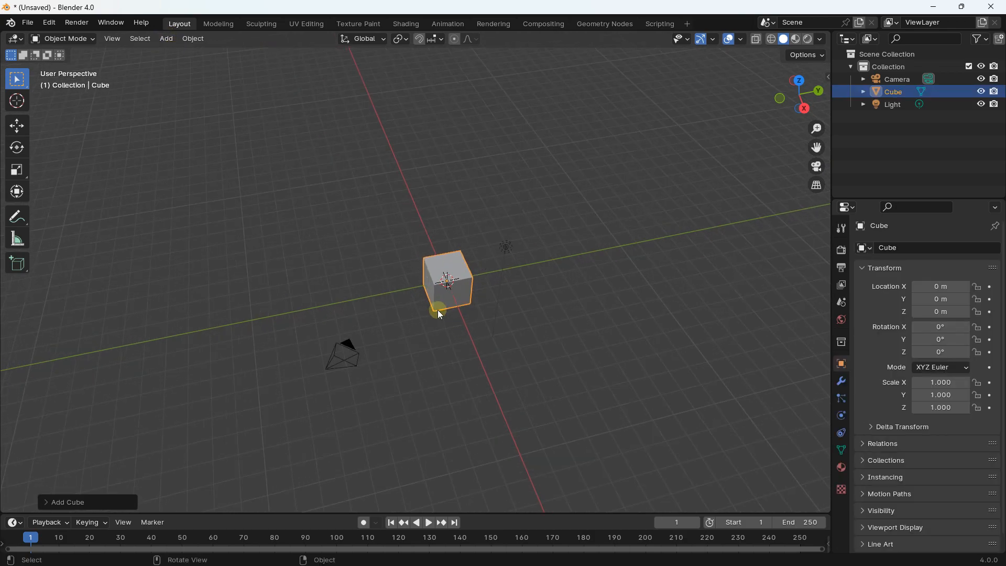
# Scale the cube to 6 in X, 8 in Y and 4 in Z to make a wide box.
pyautogui.click(940, 381)
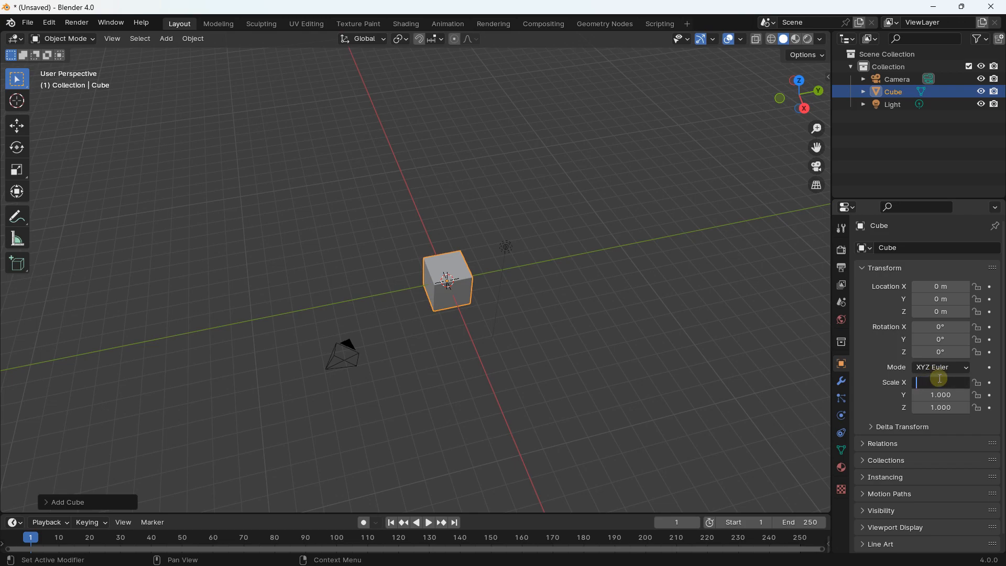
pyautogui.write('8')
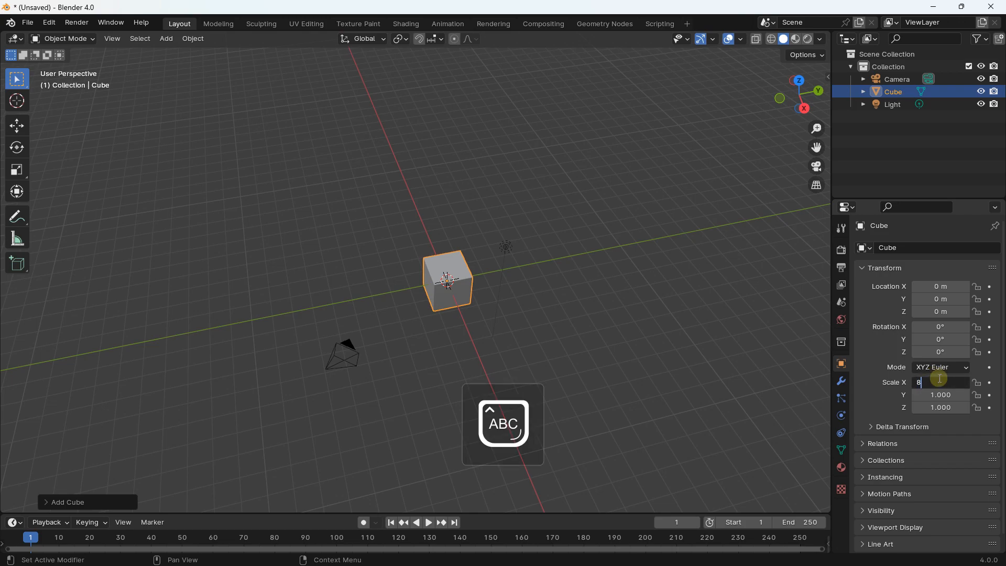
pyautogui.press('Return')
pyautogui.click(940, 379)
pyautogui.write('6')
pyautogui.press('Return')
pyautogui.click(937, 399)
pyautogui.write('8')
pyautogui.press('Return')
pyautogui.click(937, 407)
pyautogui.write('4')
pyautogui.press('Return')
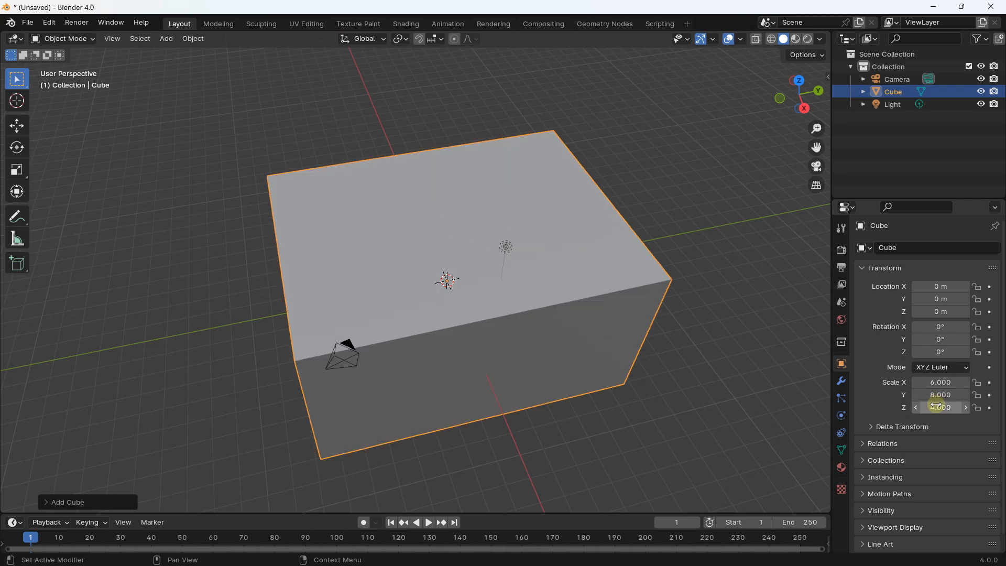
# Deselect the box and switch it from Object Mode to Edit Mode.
pyautogui.scroll(-3, 391, 205)
pyautogui.moveTo(391, 206); pyautogui.dragTo(328, 163, button='middle')
pyautogui.click(328, 163)
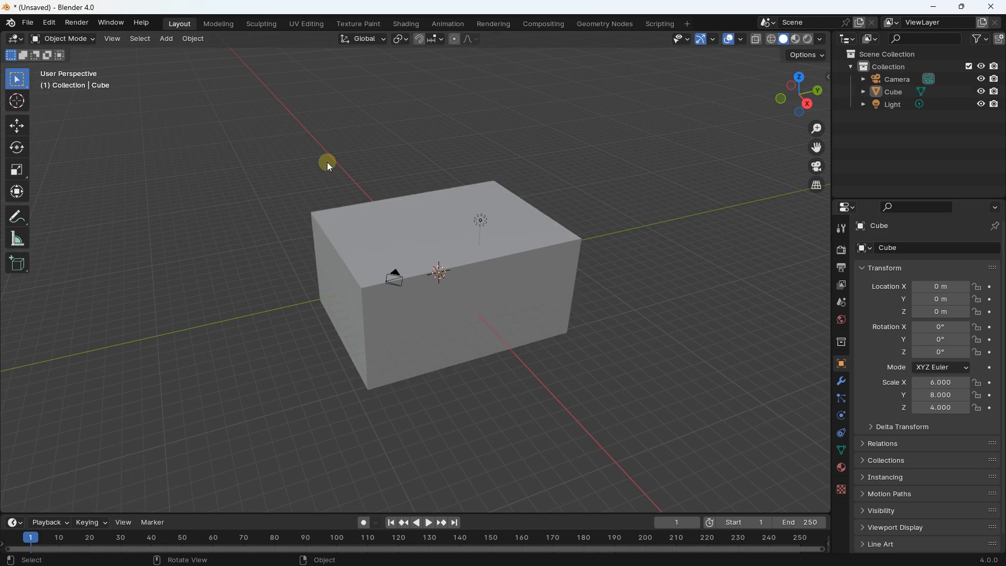
pyautogui.click(78, 41)
pyautogui.click(76, 67)
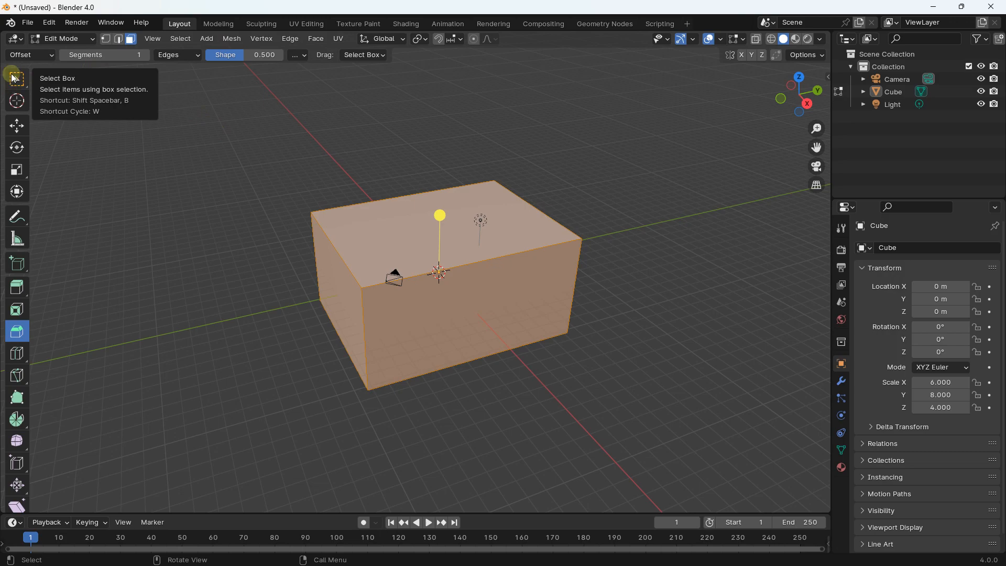
# Change the active tool from Bevel to the Tweak selection tool and clear the mesh selection.
pyautogui.click(16, 314)
pyautogui.click(17, 331)
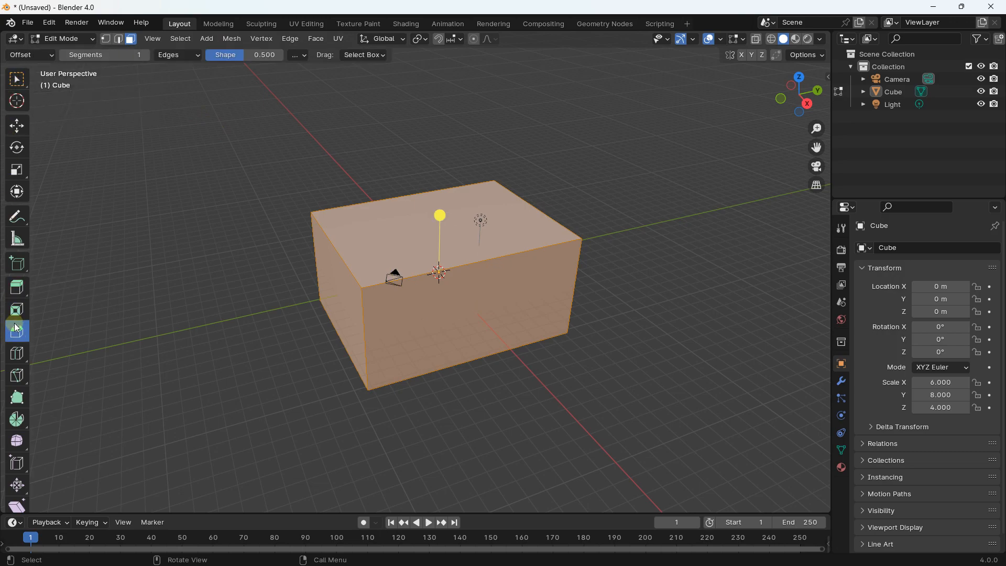
pyautogui.click(16, 82)
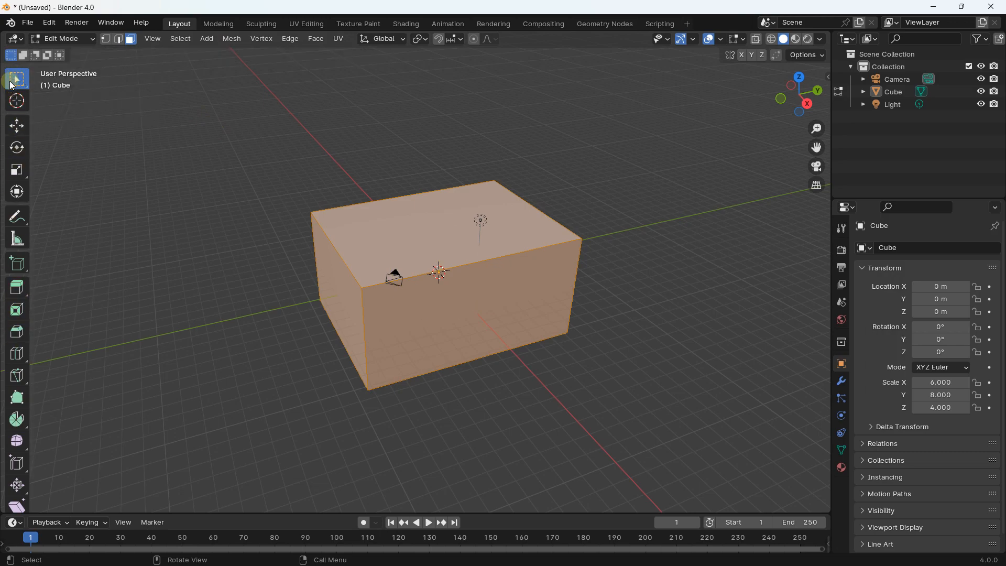
pyautogui.moveTo(22, 82)
pyautogui.mouseDown()
pyautogui.moveTo(58, 83)
pyautogui.moveTo(66, 165)
pyautogui.moveTo(70, 96)
pyautogui.moveTo(57, 80)
pyautogui.mouseUp()
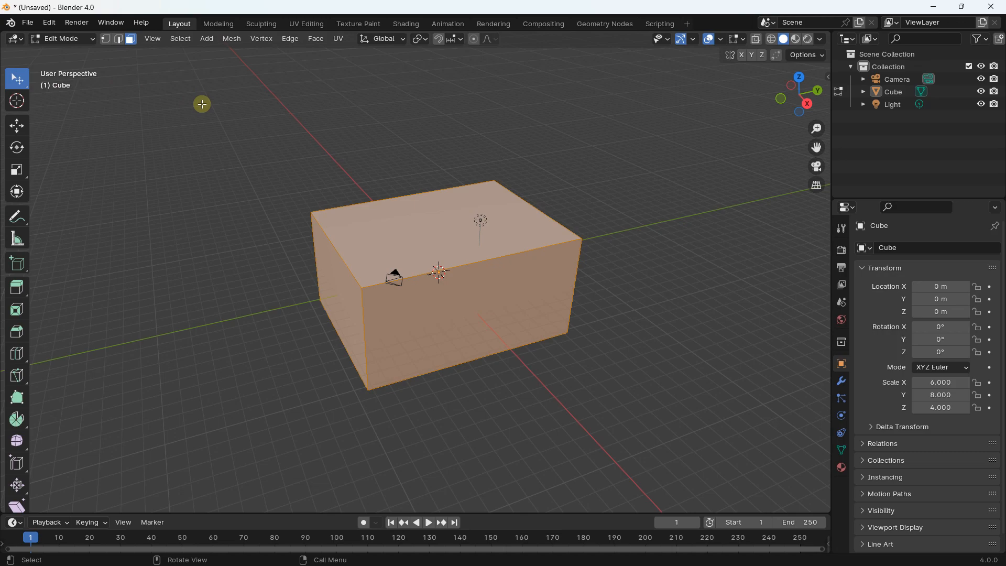
pyautogui.click(203, 103)
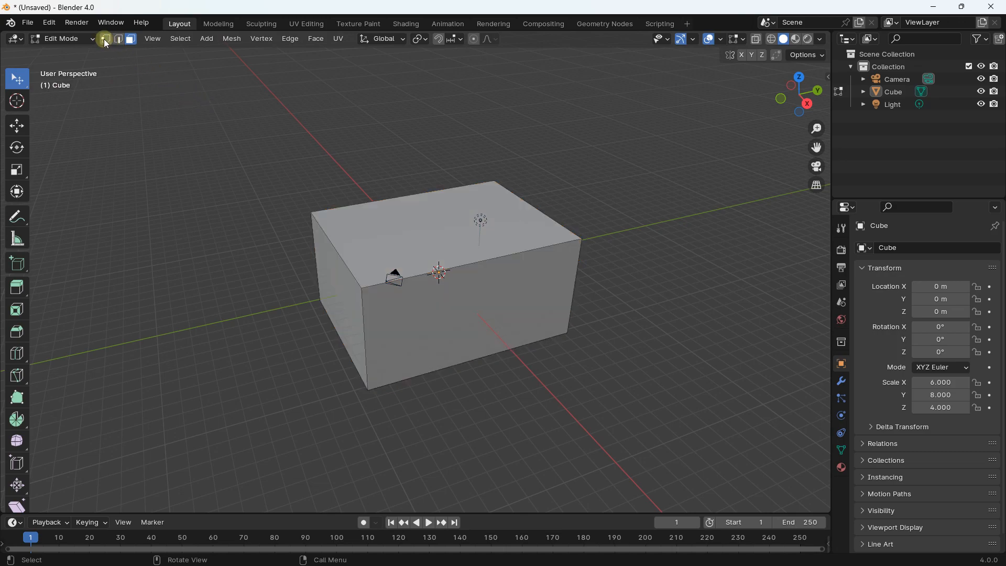
# In face select mode, select individual faces of the box one at a time, finishing with the top face.
pyautogui.click(130, 39)
pyautogui.click(291, 288)
pyautogui.click(453, 309)
pyautogui.click(339, 302)
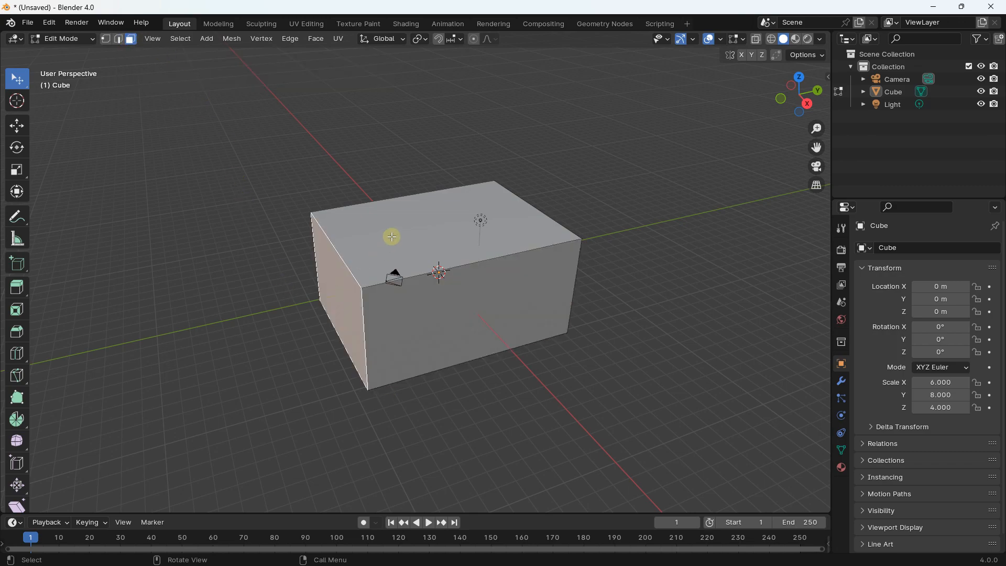
pyautogui.click(390, 238)
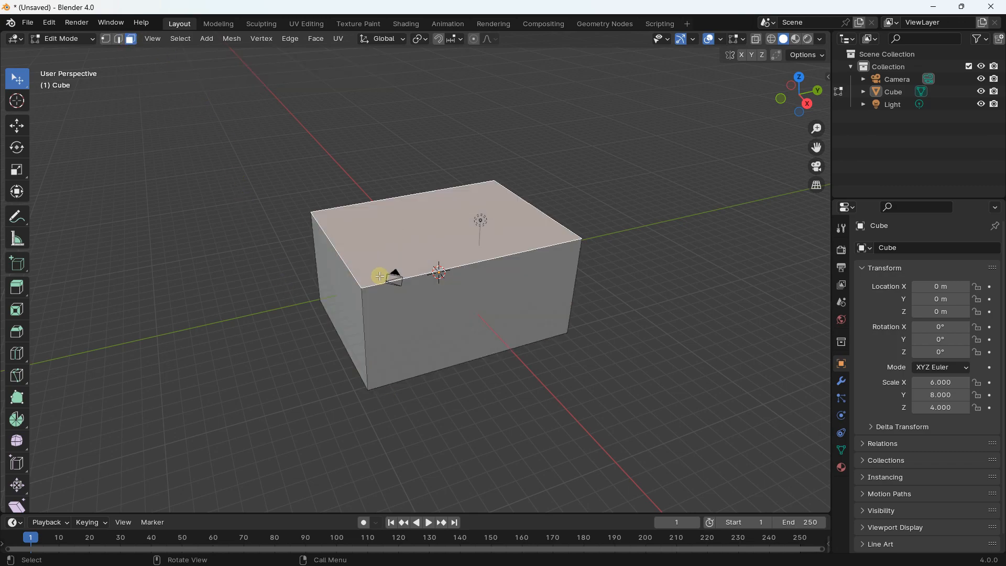
# Switch to edge select mode and select several top edges in turn, finishing with the front top edge.
pyautogui.click(116, 41)
pyautogui.click(338, 251)
pyautogui.click(438, 272)
pyautogui.click(538, 207)
pyautogui.click(456, 208)
pyautogui.click(536, 211)
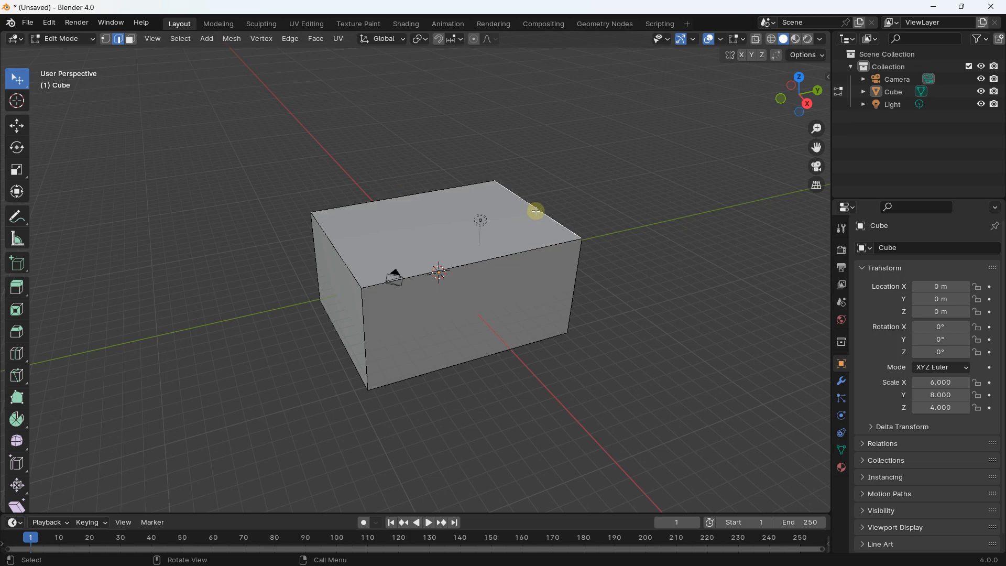
pyautogui.click(542, 248)
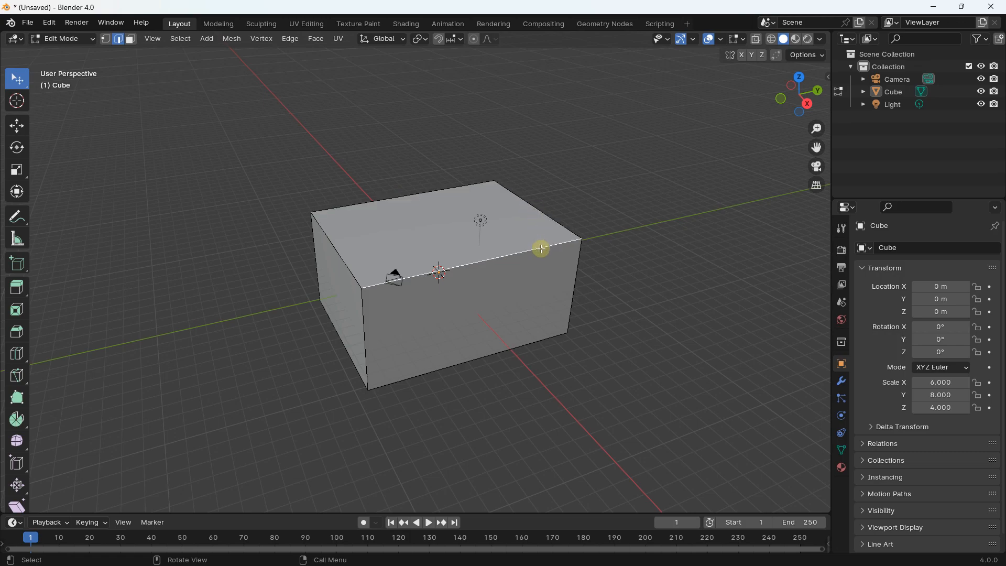
# Switch to vertex select mode and select the upper front corner, followed by the lower front corner of the box.
pyautogui.click(105, 39)
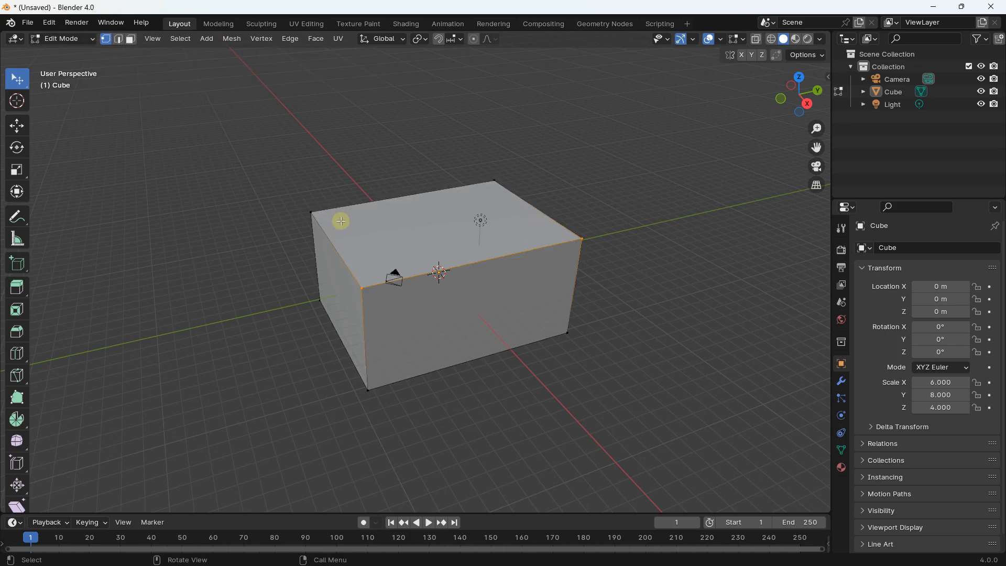
pyautogui.click(375, 294)
pyautogui.click(367, 388)
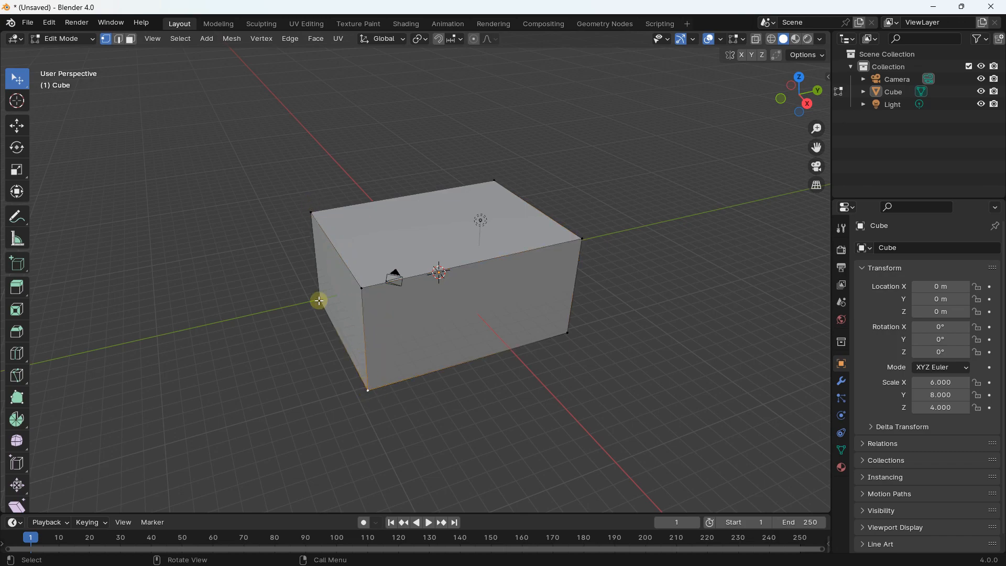
pyautogui.scroll(4, 355, 252)
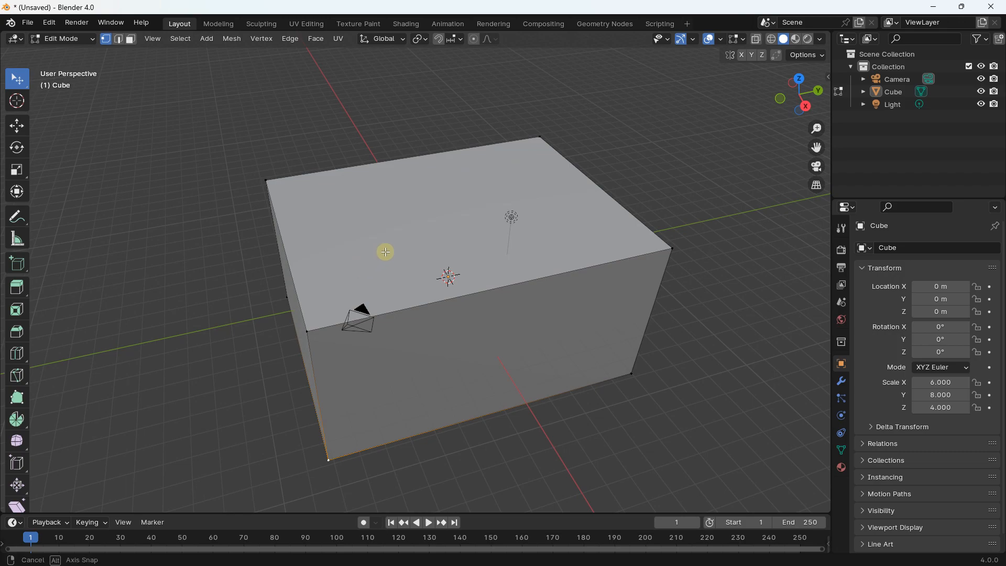
pyautogui.moveTo(386, 251); pyautogui.dragTo(424, 225, button='middle')
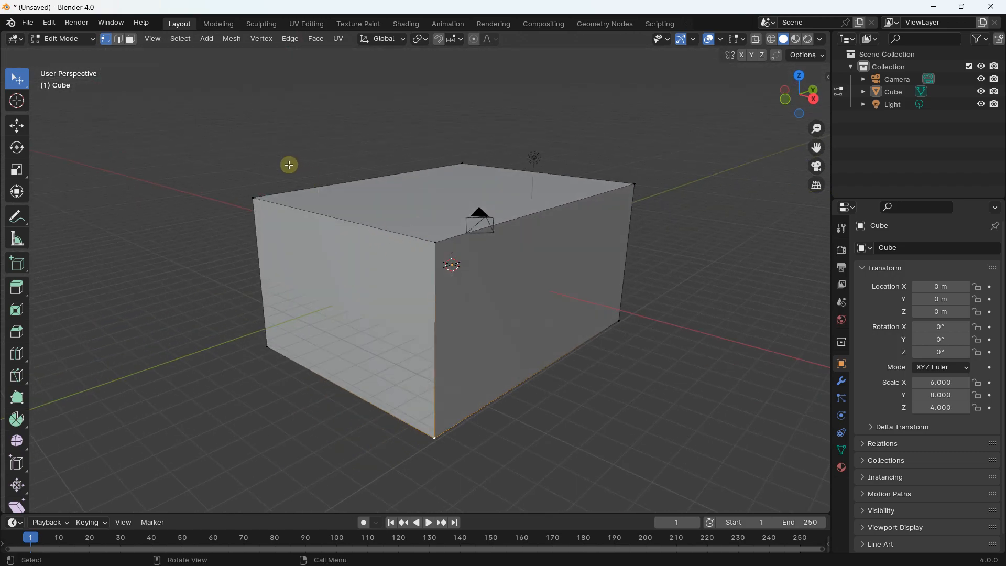
pyautogui.moveTo(348, 209); pyautogui.dragTo(331, 224, button='middle')
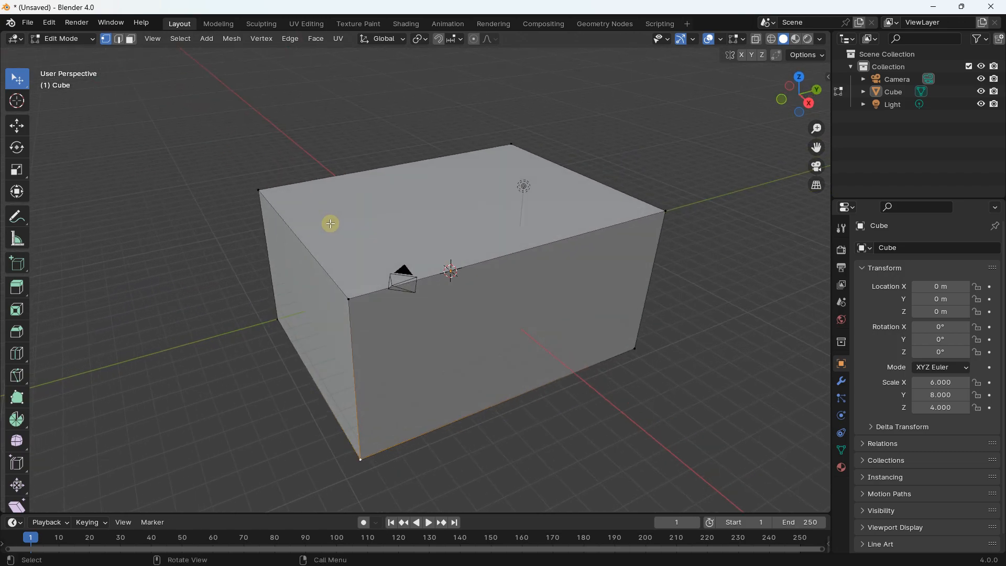
# Return to face select mode and move the box's top face upward along Z with the Move tool.
pyautogui.scroll(-3, 331, 224)
pyautogui.click(131, 39)
pyautogui.click(380, 223)
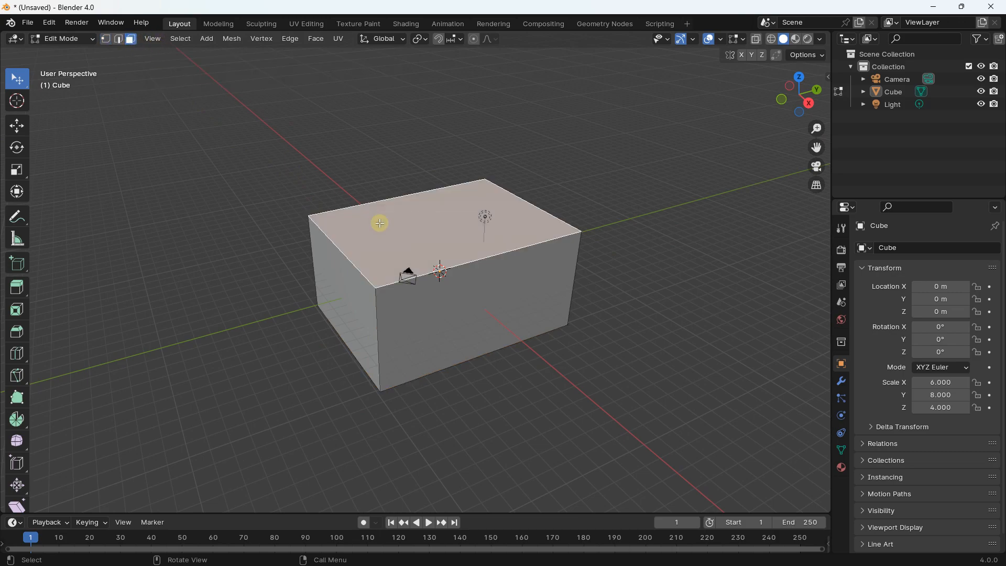
pyautogui.click(17, 125)
pyautogui.moveTo(441, 186)
pyautogui.mouseDown()
pyautogui.moveTo(441, 95)
pyautogui.moveTo(442, 186)
pyautogui.mouseUp()
# Move the box's front face outward along the X axis.
pyautogui.click(467, 287)
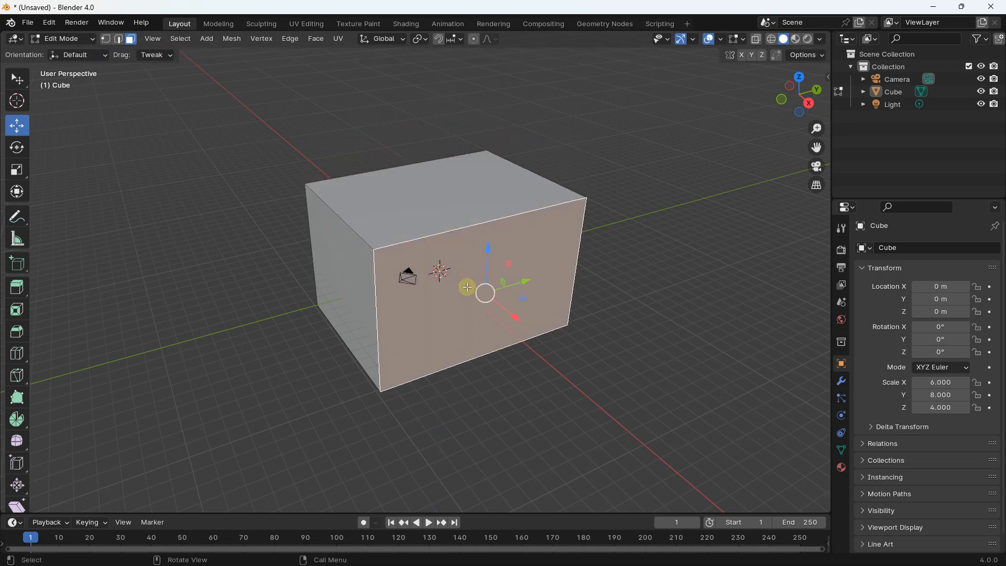
pyautogui.moveTo(509, 317); pyautogui.dragTo(550, 351)
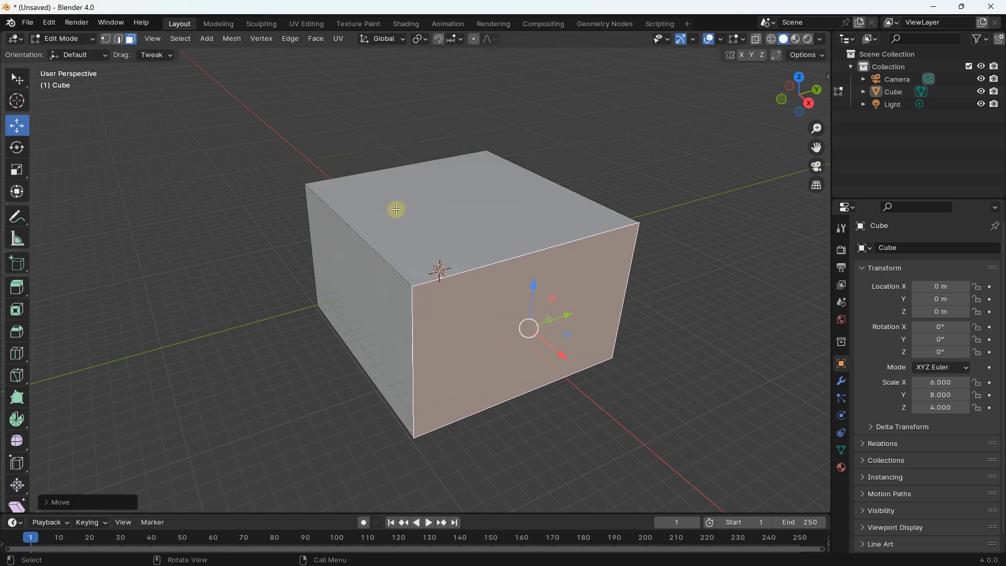
pyautogui.hotkey('ctrl', 'z')
# Extrude the box's top face upward to add a second level.
pyautogui.click(426, 221)
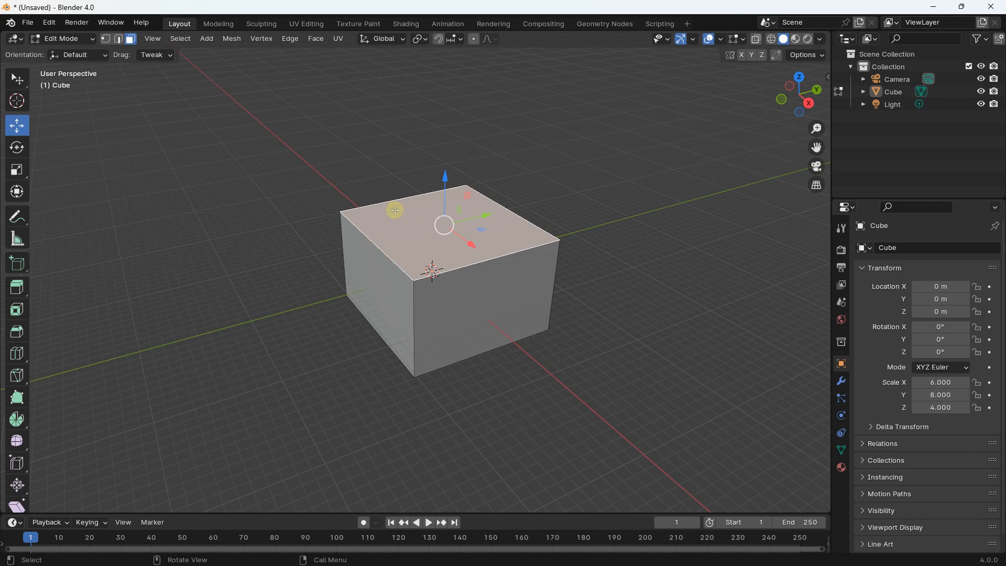
pyautogui.press('e')
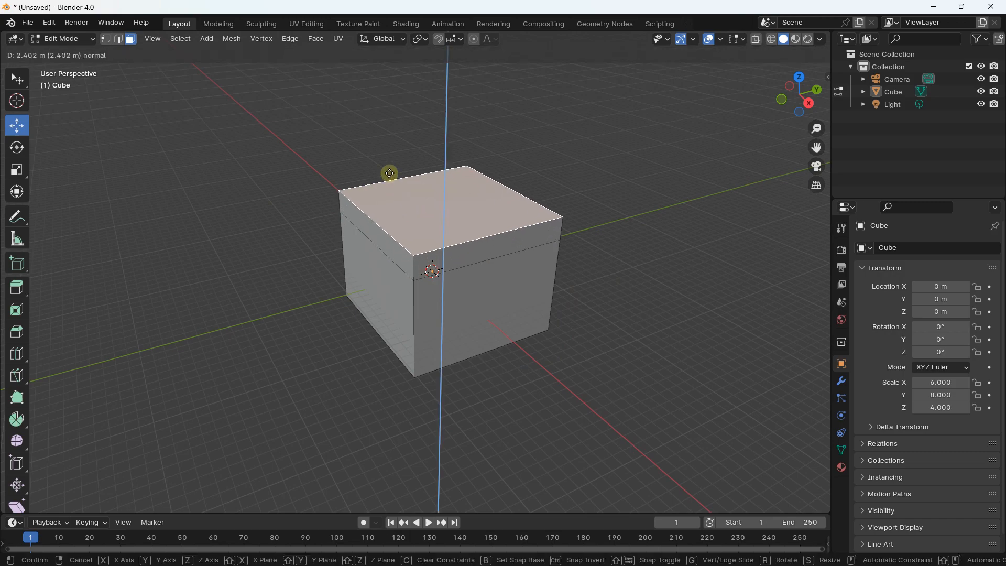
pyautogui.click(387, 158)
# Extrude the lower level's side face outward along the positive Y axis.
pyautogui.moveTo(498, 258); pyautogui.dragTo(380, 253, button='middle')
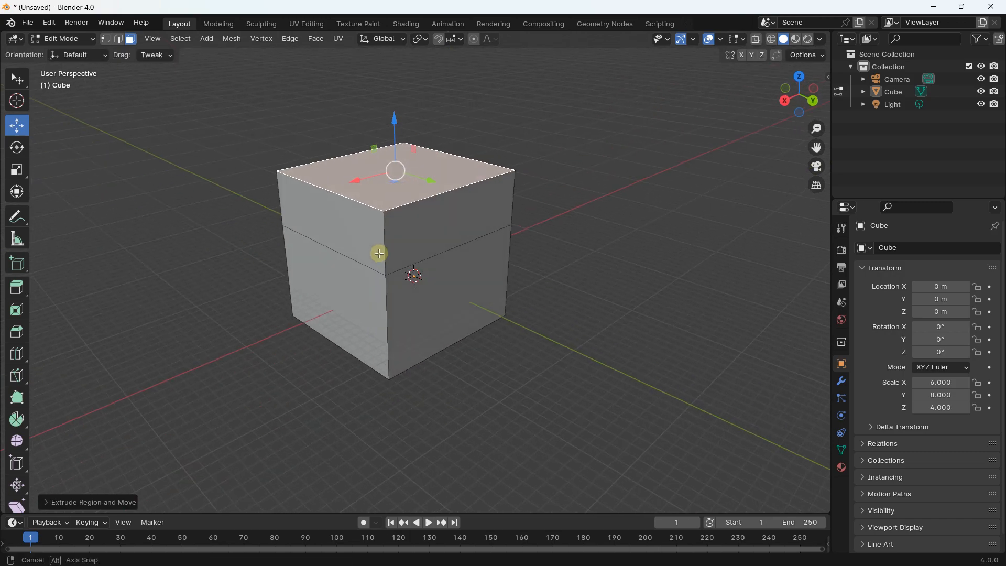
pyautogui.click(418, 291)
pyautogui.press('e')
pyautogui.click(548, 329)
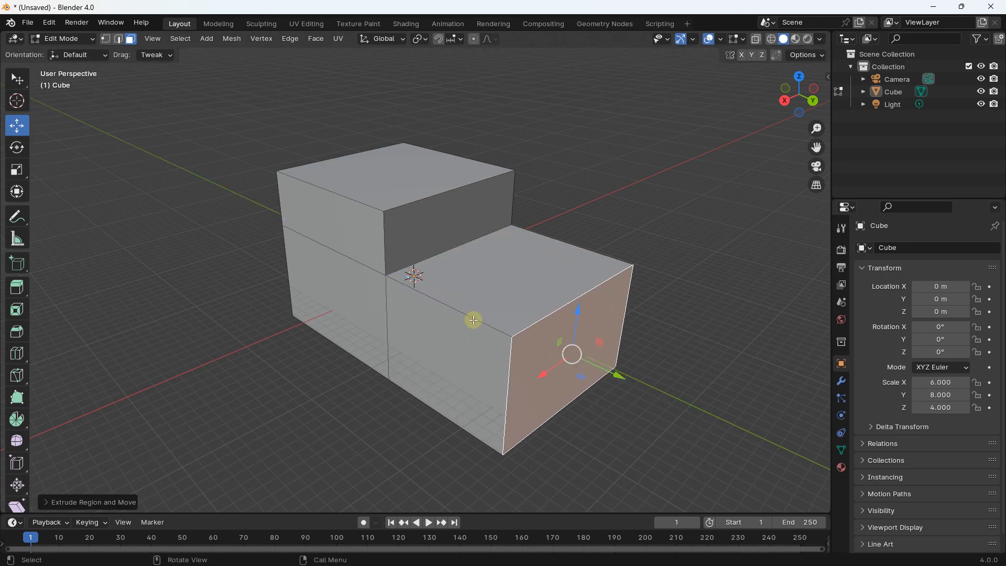
# In edge select mode, extrude the bottom edge of the X-facing front face outward along X into a flat plane.
pyautogui.scroll(-1, 267, 202)
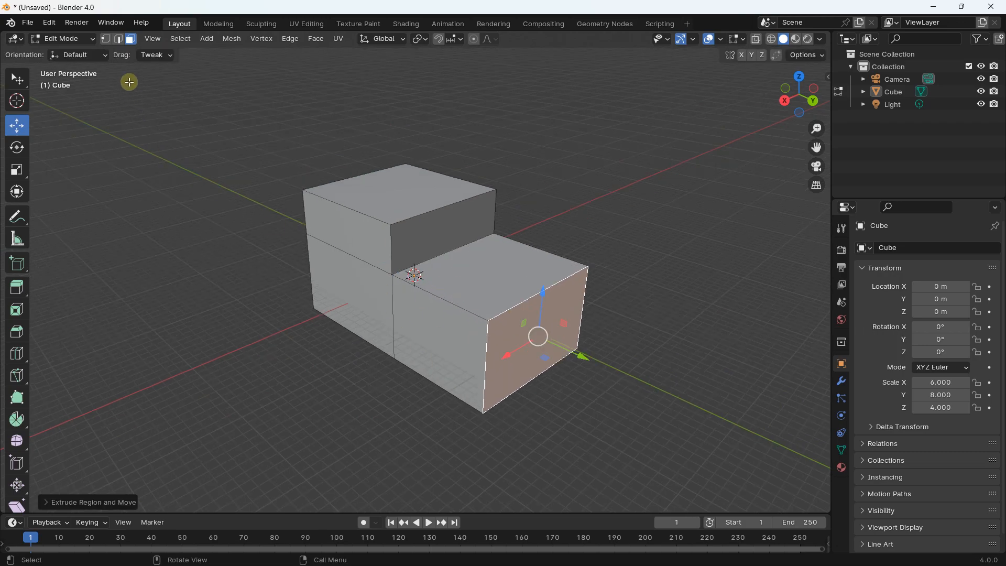
pyautogui.click(119, 40)
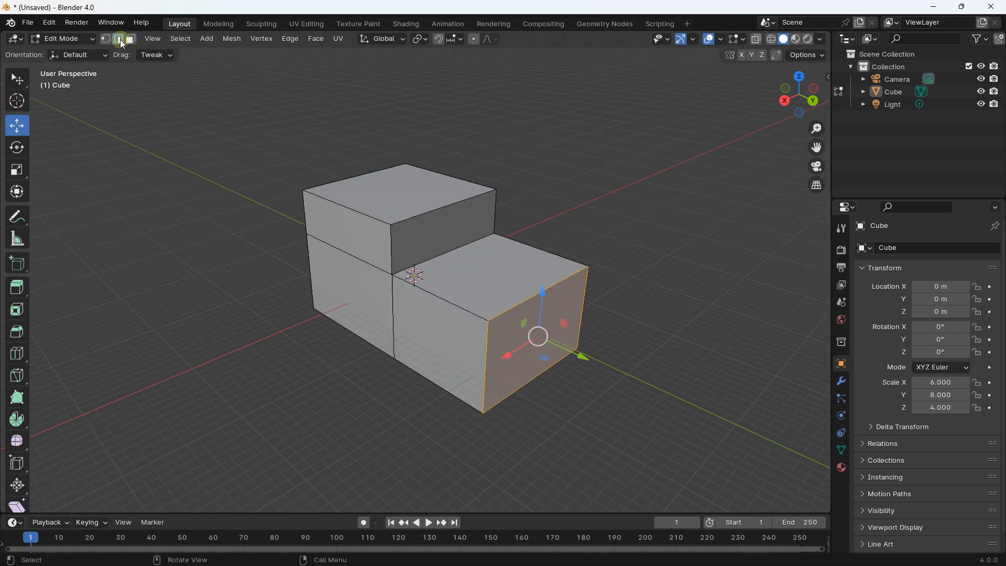
pyautogui.click(348, 331)
pyautogui.moveTo(348, 330); pyautogui.dragTo(214, 408)
pyautogui.press('x')
pyautogui.moveTo(247, 398); pyautogui.dragTo(350, 345, button='middle')
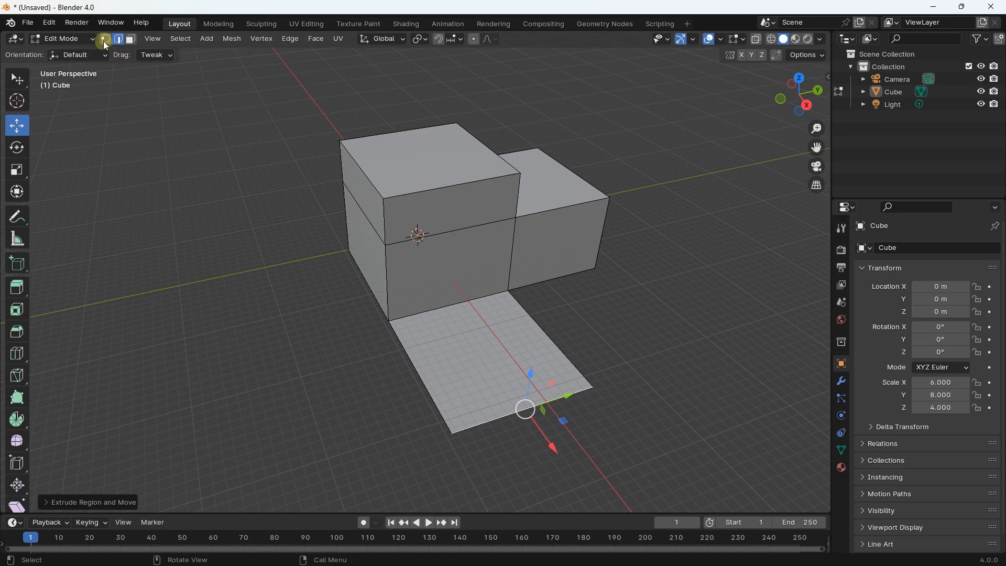
# In vertex select mode, extrude the upper block's front top corner vertex straight up along Z.
pyautogui.press('1')
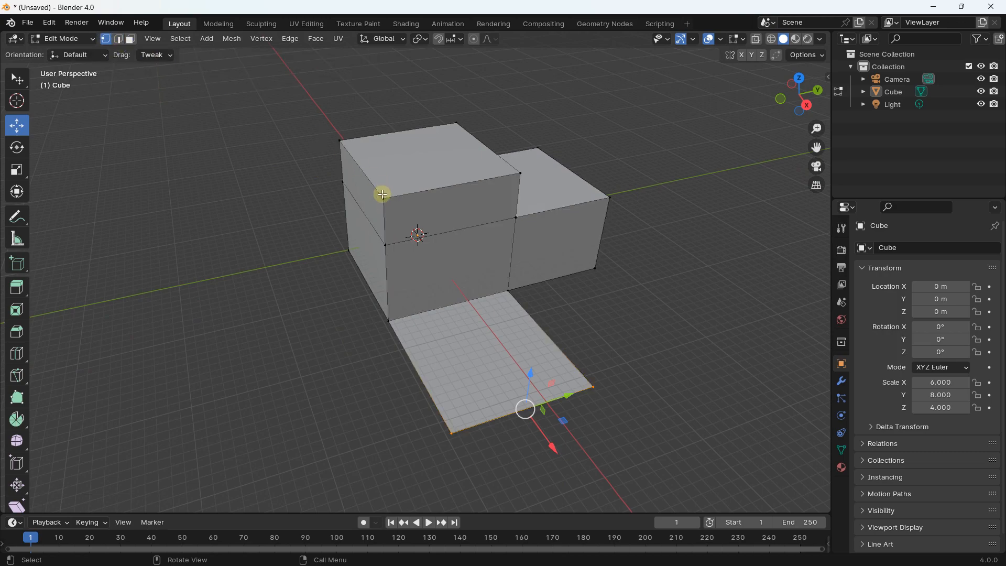
pyautogui.click(383, 194)
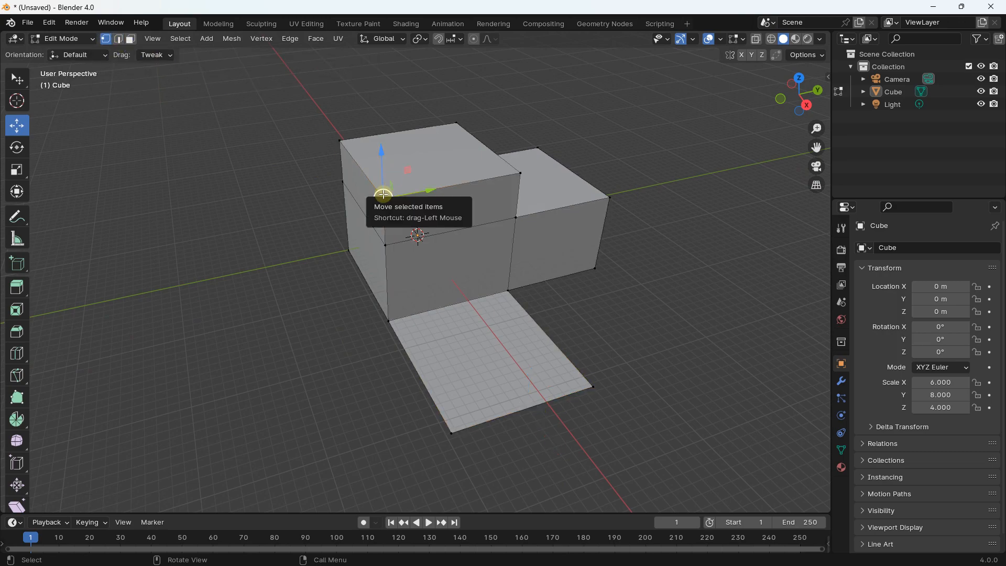
pyautogui.press('e')
pyautogui.press('z')
pyautogui.click(380, 105)
pyautogui.moveTo(490, 210); pyautogui.dragTo(332, 187, button='middle')
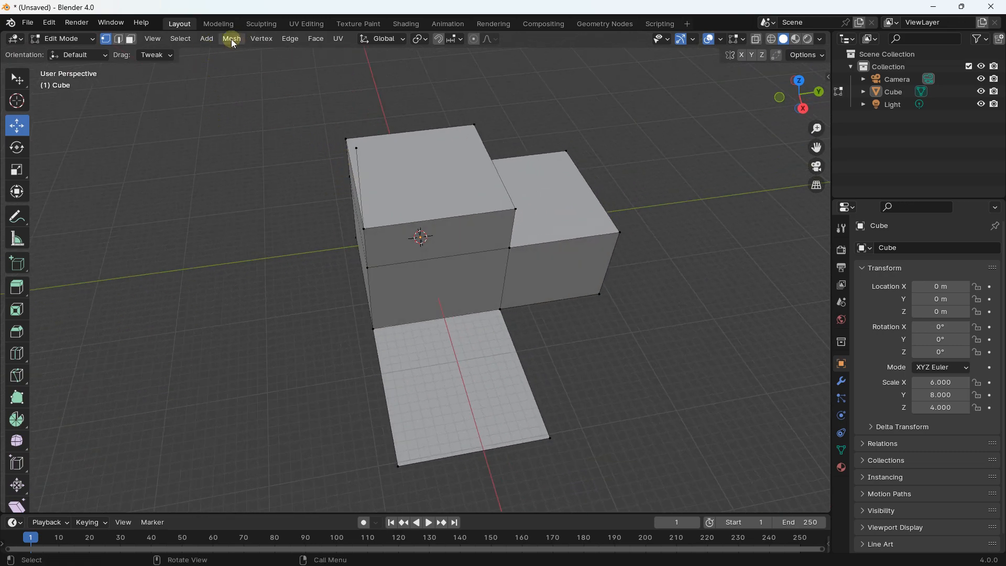
# Return to Object Mode and delete the extruded cube from the scene.
pyautogui.moveTo(292, 226); pyautogui.dragTo(330, 210, button='middle')
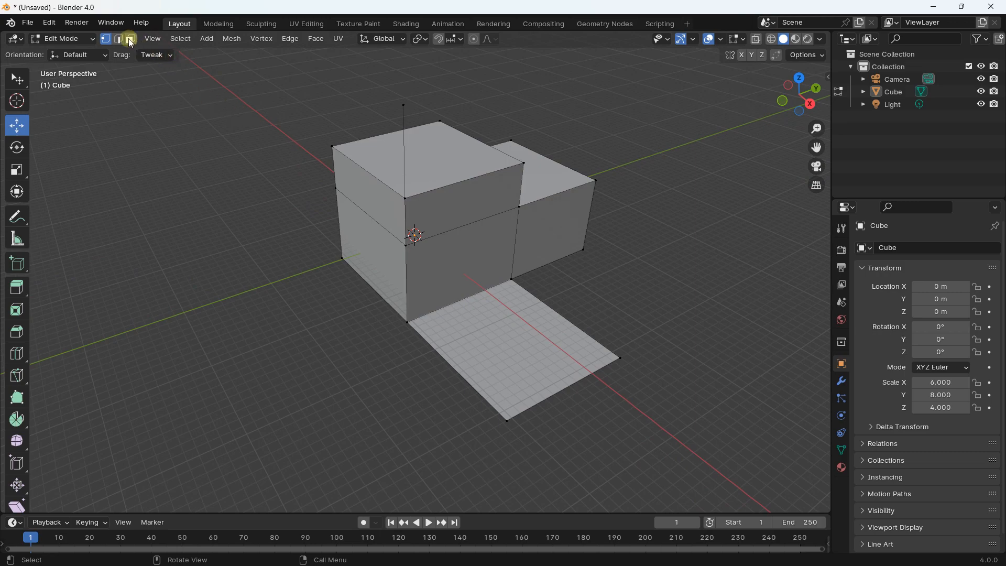
pyautogui.moveTo(298, 174); pyautogui.dragTo(296, 214, button='middle')
pyautogui.click(72, 36)
pyautogui.click(72, 52)
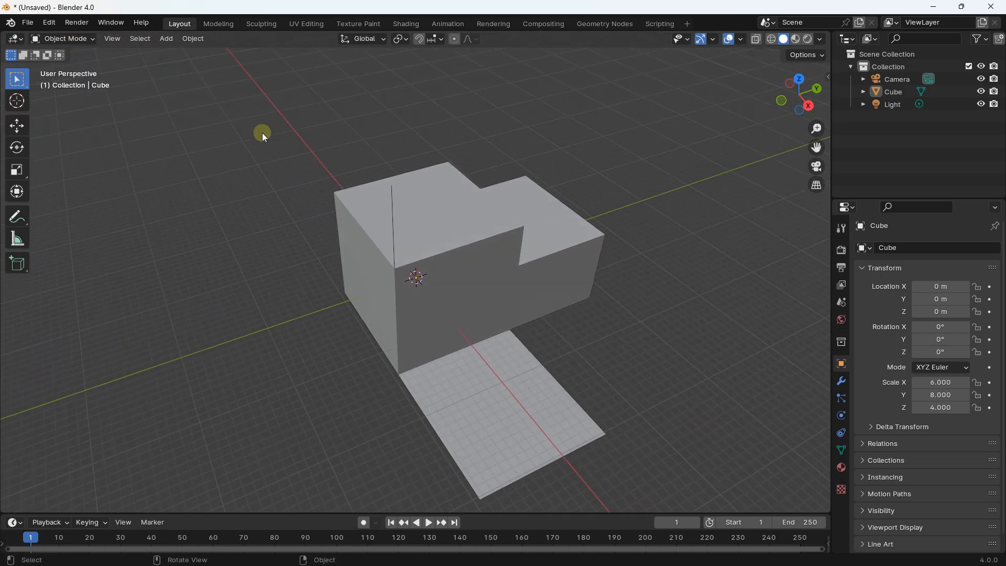
pyautogui.moveTo(370, 209); pyautogui.dragTo(297, 159, button='middle')
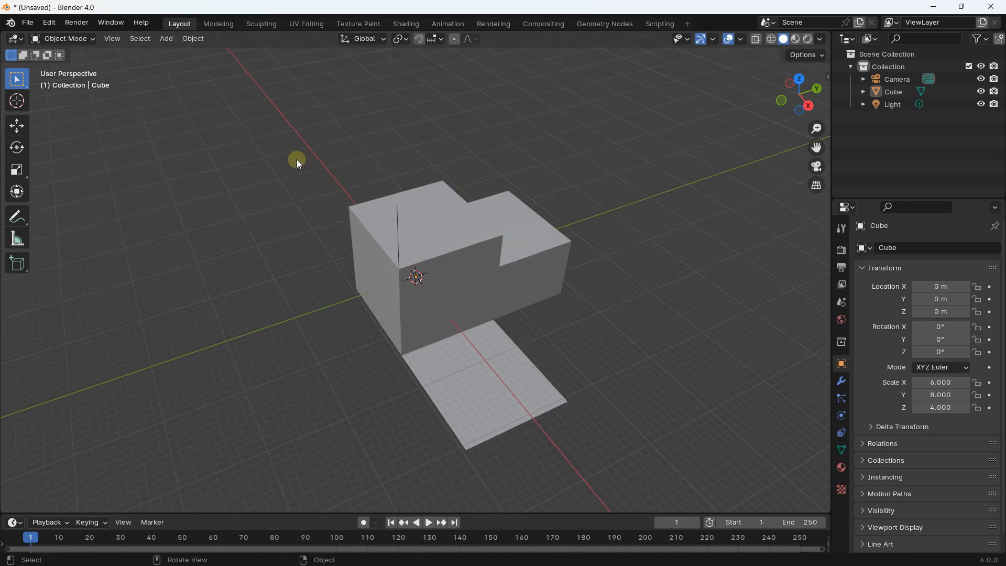
pyautogui.click(385, 215)
pyautogui.press('Delete')
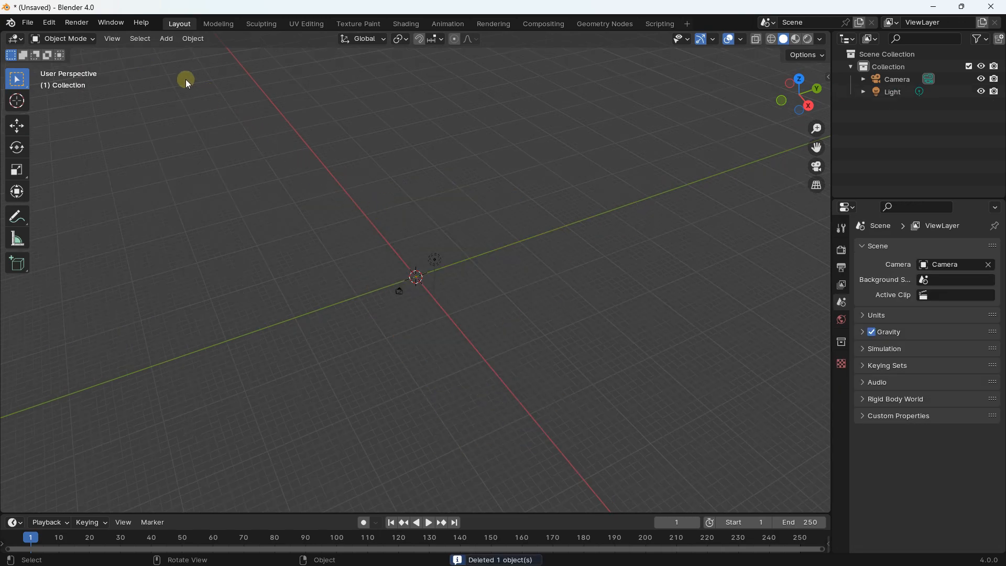
# Add a plane mesh at the world origin.
pyautogui.click(167, 40)
pyautogui.moveTo(183, 51)
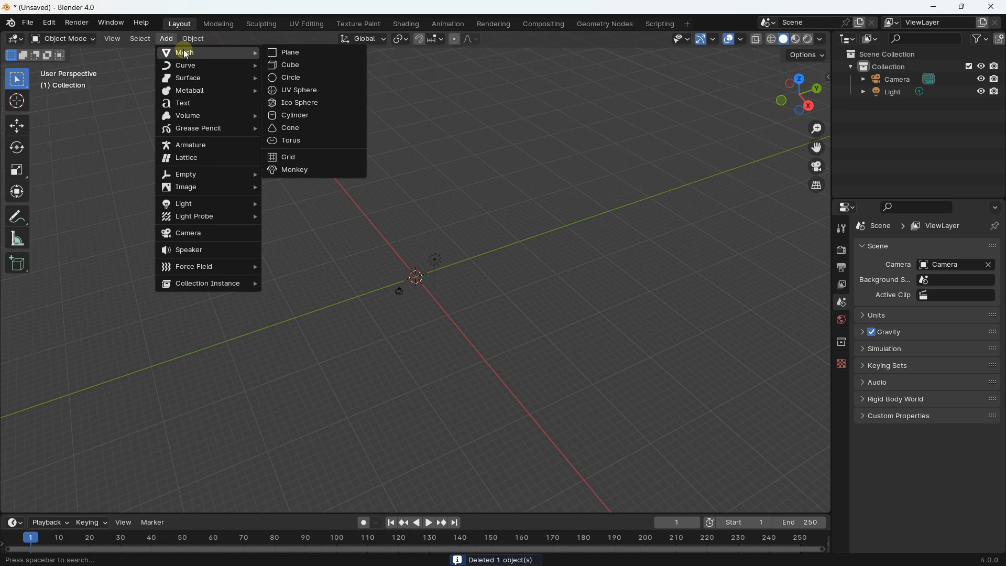
pyautogui.click(288, 53)
pyautogui.scroll(4, 446, 267)
pyautogui.scroll(5, 445, 269)
# Set the plane's scale to 6 along X and 8 along Y.
pyautogui.click(934, 379)
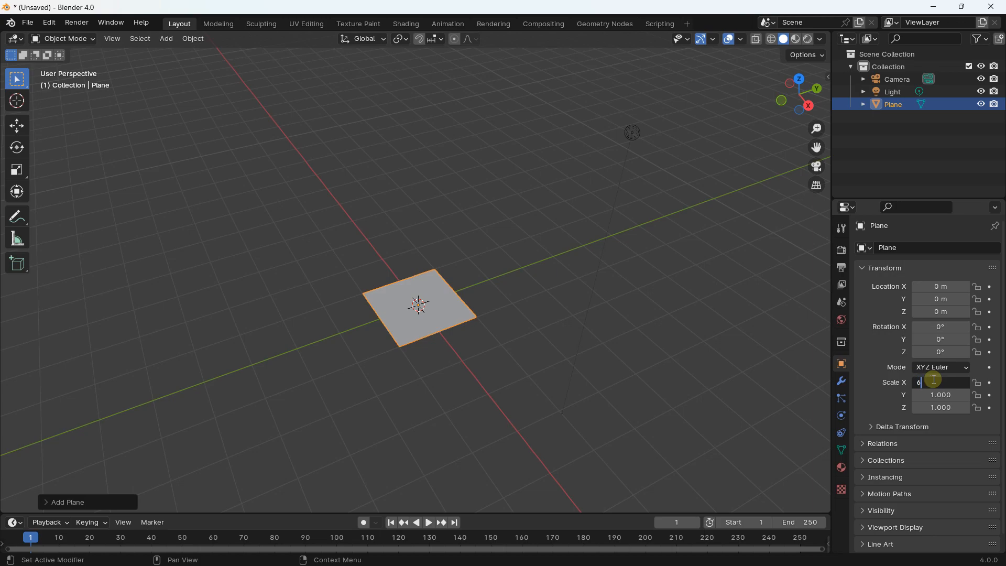
pyautogui.press('Return')
pyautogui.scroll(-3, 560, 385)
pyautogui.click(948, 392)
pyautogui.press('Return')
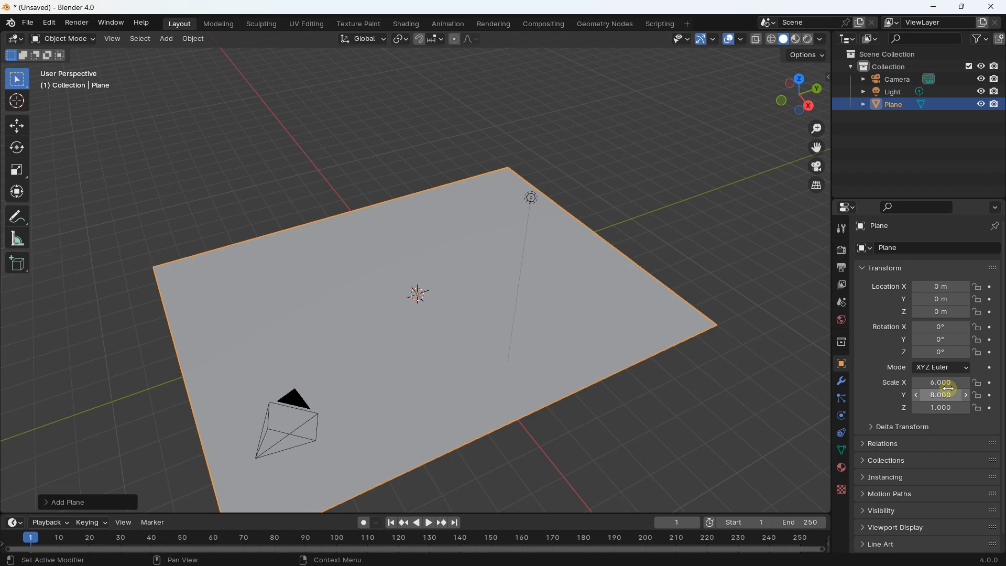
pyautogui.scroll(-3, 443, 343)
# Enter Edit Mode on the plane and select its single face in face select mode.
pyautogui.click(66, 39)
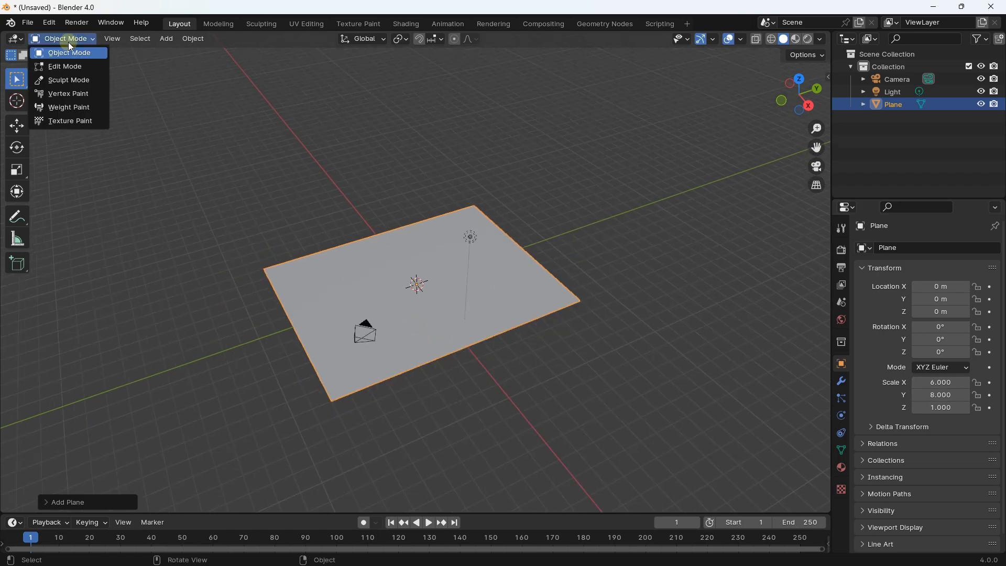
pyautogui.click(71, 67)
pyautogui.click(240, 202)
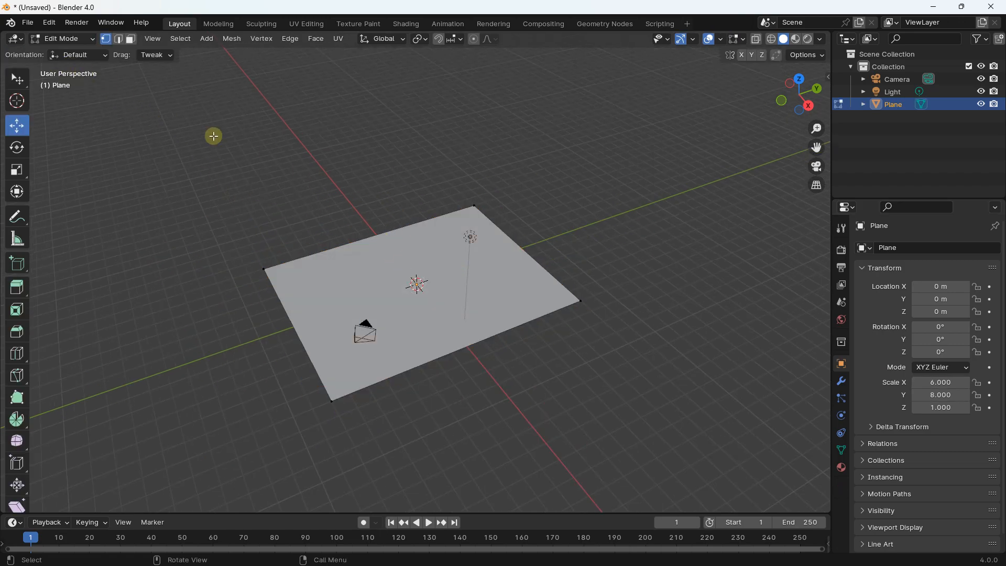
pyautogui.click(130, 39)
pyautogui.click(346, 280)
# In edge select mode, select the plane's edge on the positive Y side, and clear the selection.
pyautogui.click(118, 39)
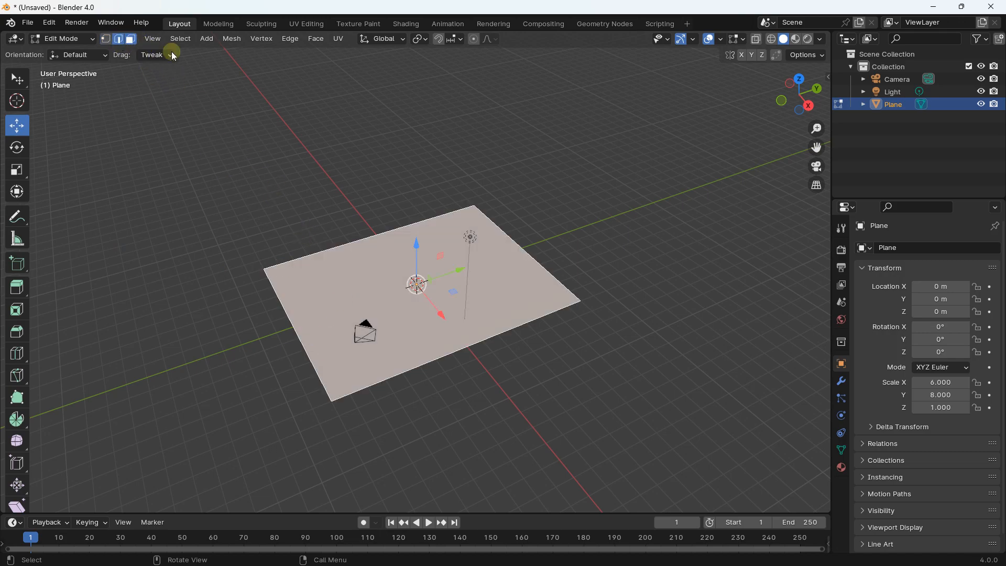
pyautogui.click(539, 264)
pyautogui.click(259, 210)
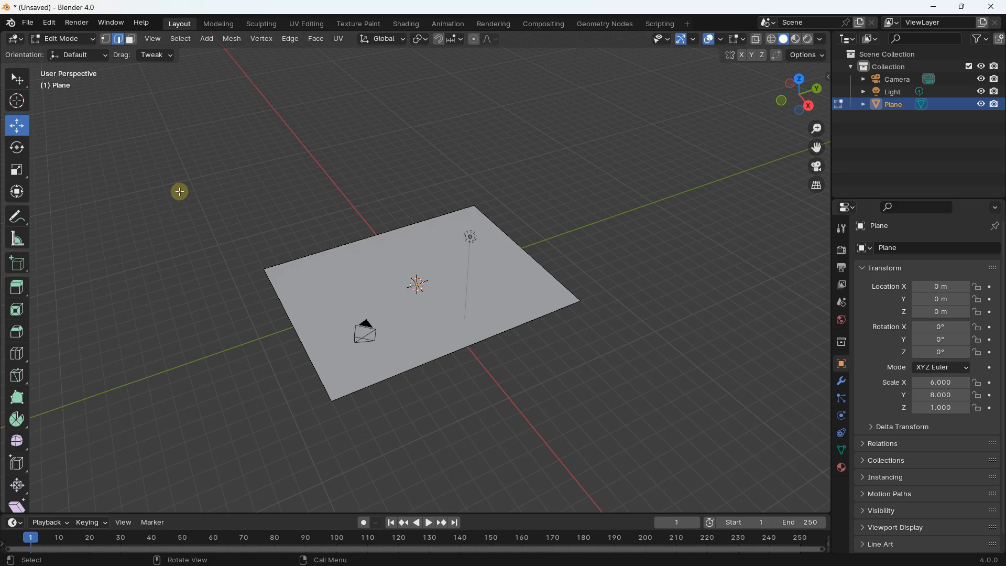
# Select the whole plane in face select mode, subdivide it with 10 cuts, and deselect everything.
pyautogui.press('a')
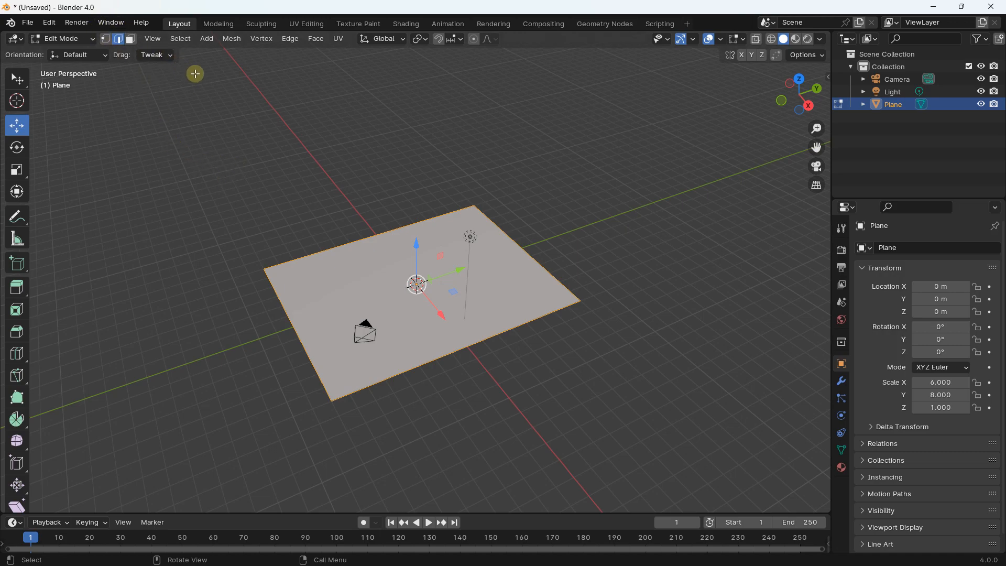
pyautogui.click(131, 40)
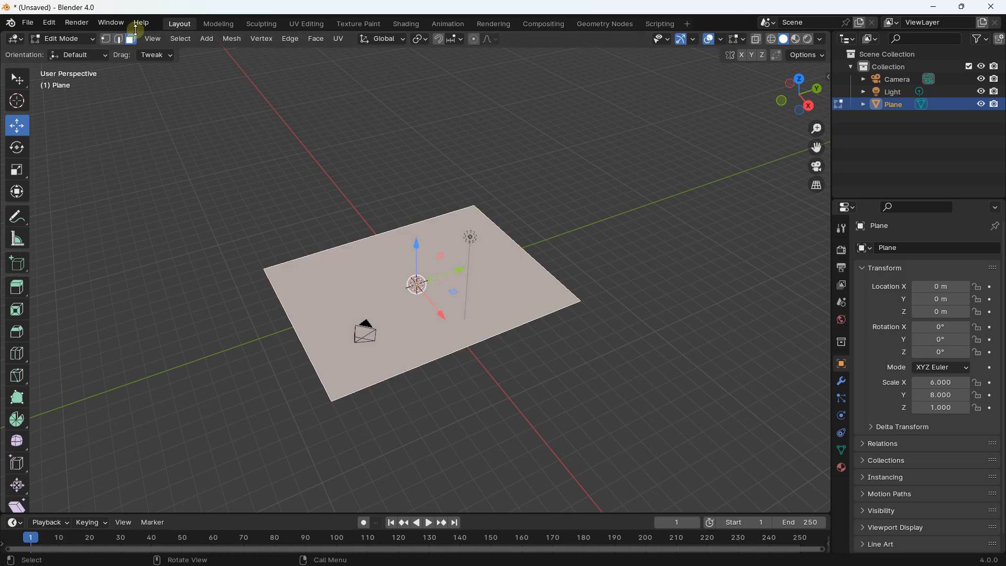
pyautogui.click(187, 40)
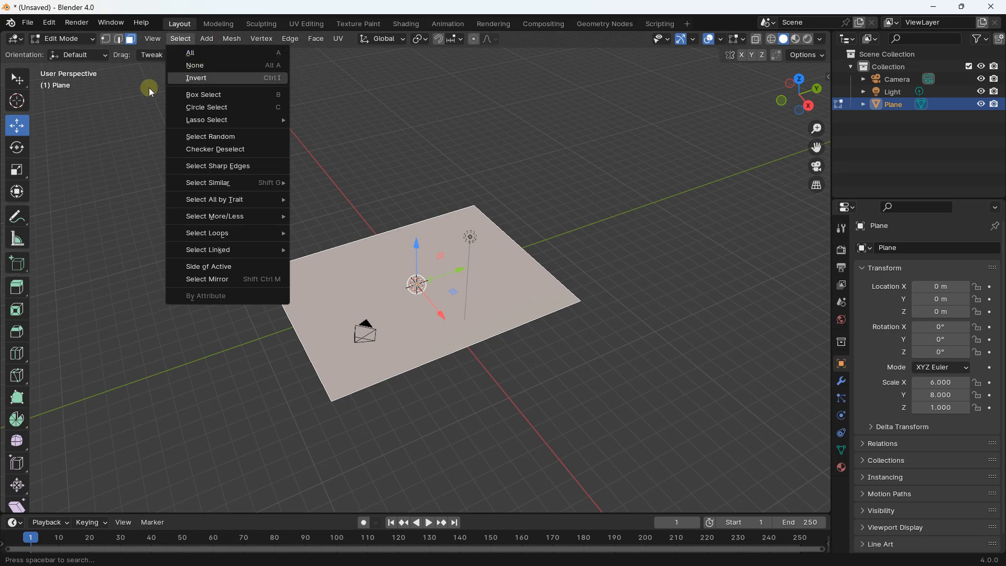
pyautogui.rightClick(135, 129)
pyautogui.click(134, 130)
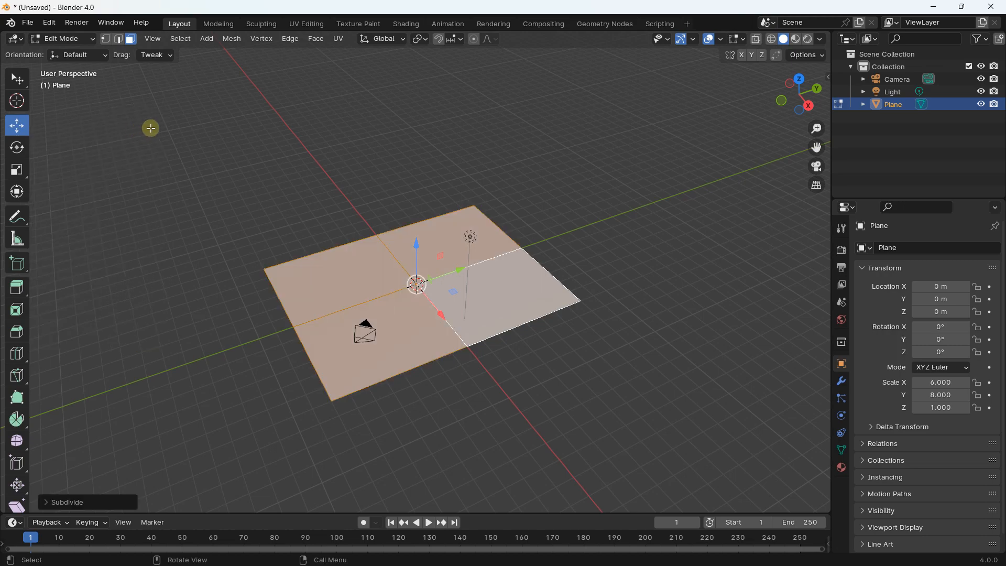
pyautogui.click(49, 501)
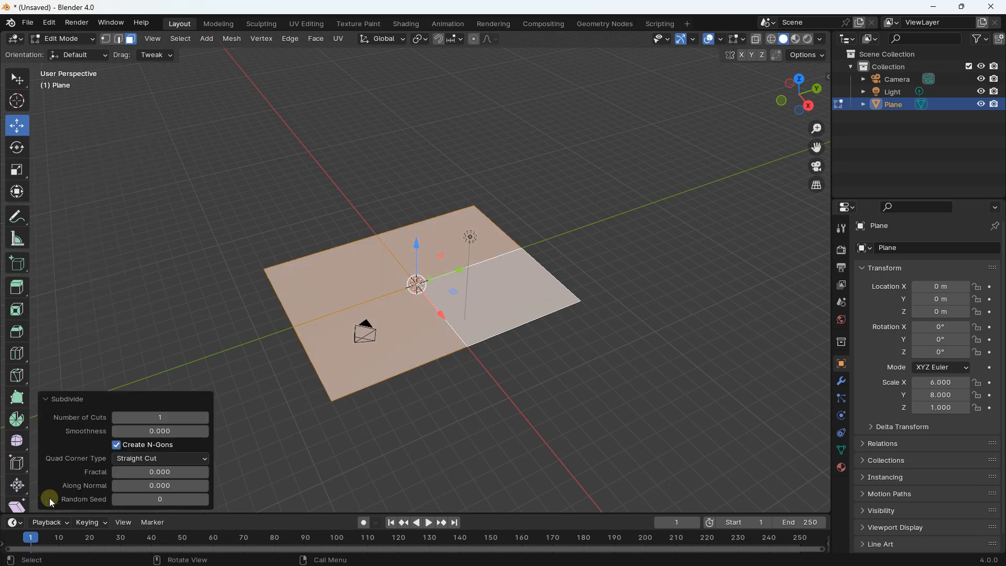
pyautogui.moveTo(146, 417); pyautogui.dragTo(184, 417)
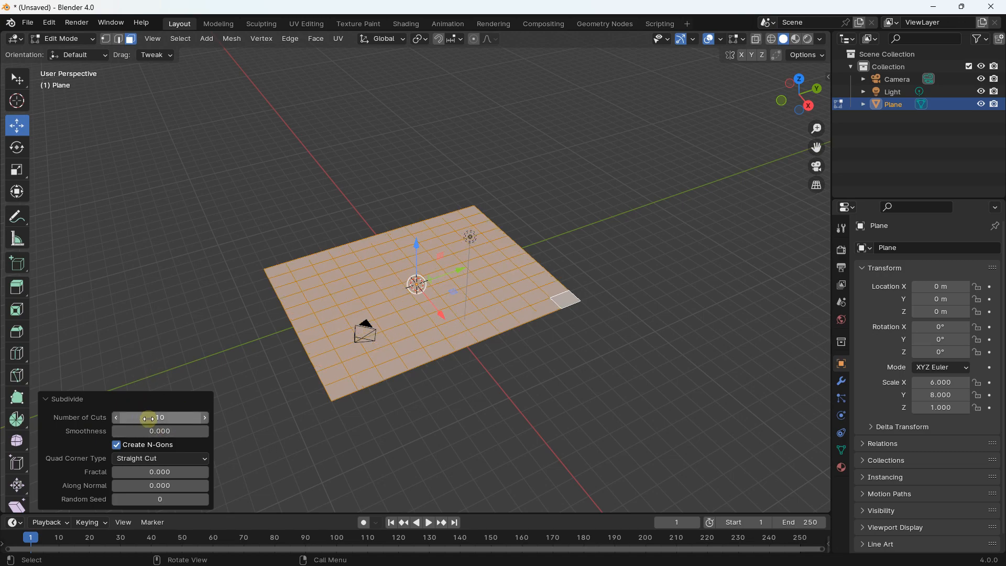
pyautogui.click(180, 312)
# Select all faces of the subdivided plane and clear the selection again.
pyautogui.scroll(2, 552, 309)
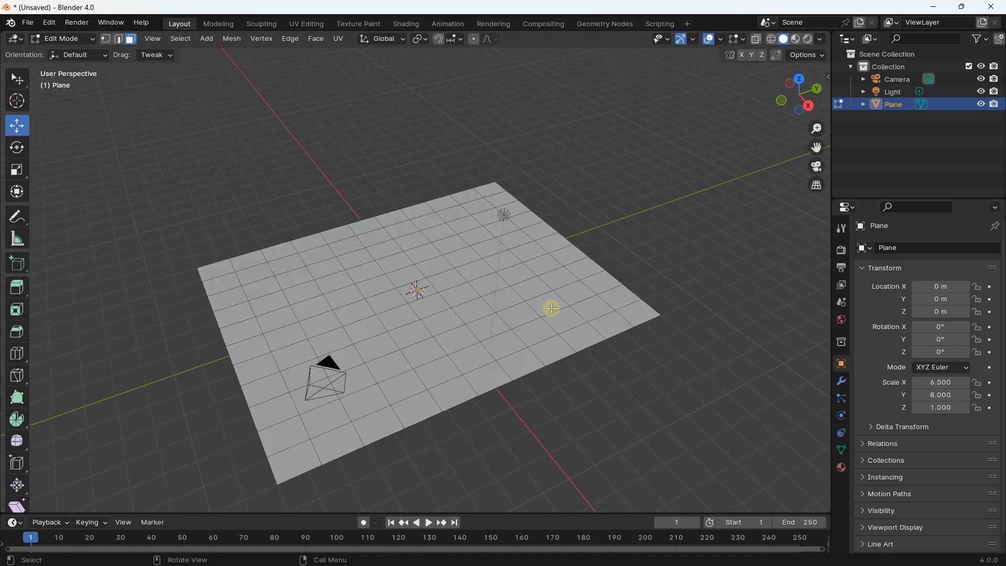
pyautogui.moveTo(446, 318); pyautogui.dragTo(436, 297, button='middle')
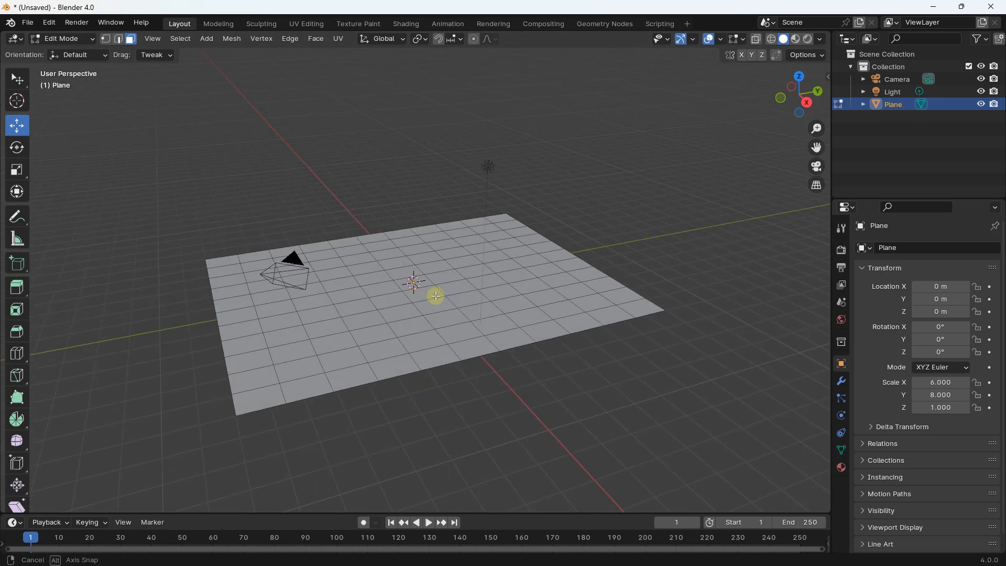
pyautogui.press('a')
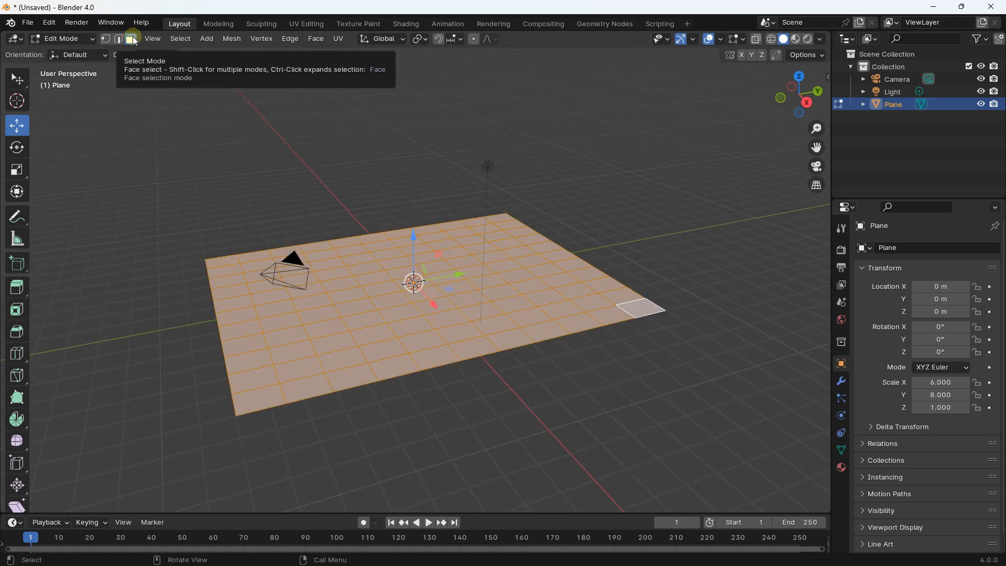
pyautogui.click(197, 146)
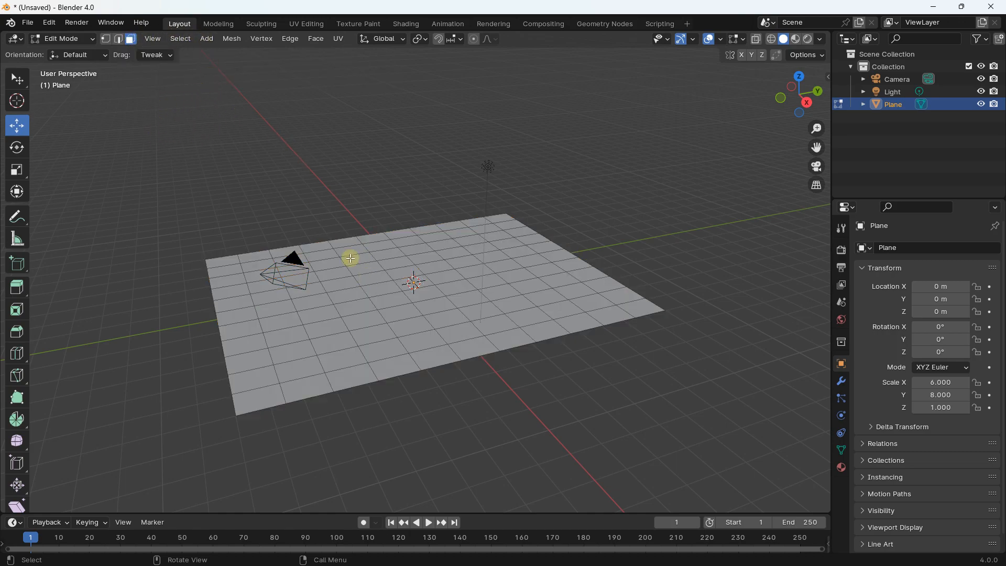
# Switch to the top orthographic view and select the plane's upper three rows of faces with Select Box.
pyautogui.moveTo(306, 235); pyautogui.dragTo(365, 337, button='middle')
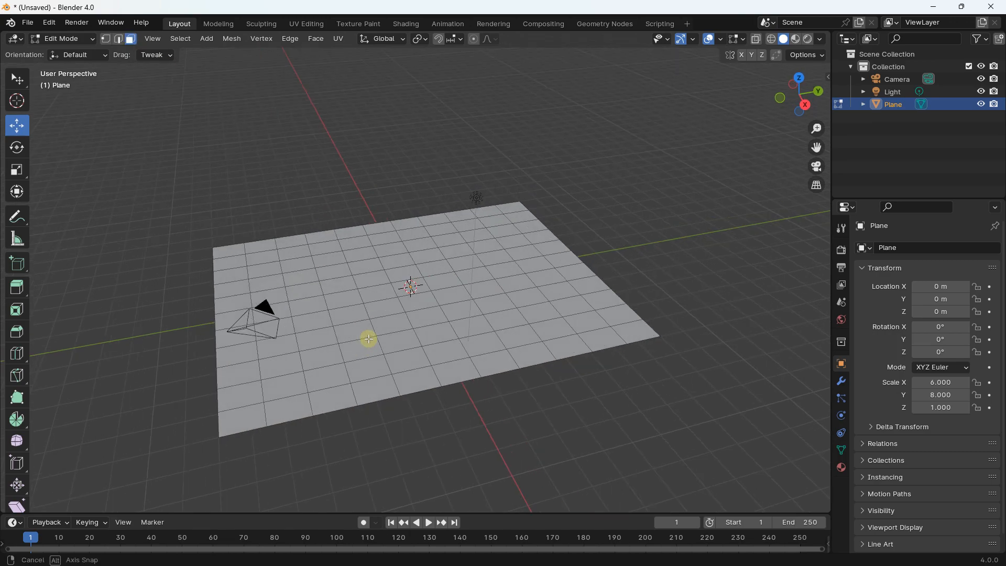
pyautogui.moveTo(443, 317); pyautogui.dragTo(427, 375, button='middle')
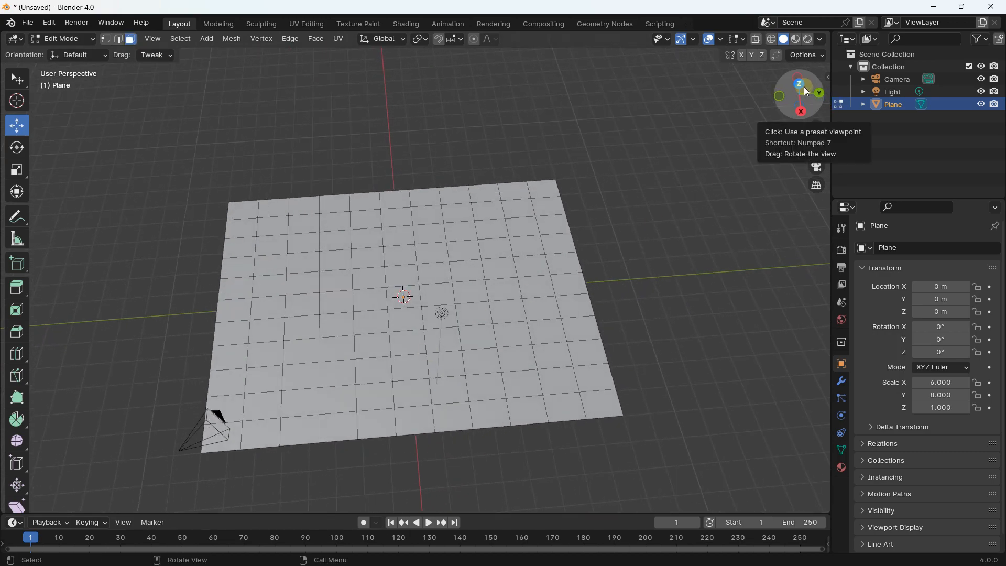
pyautogui.click(800, 87)
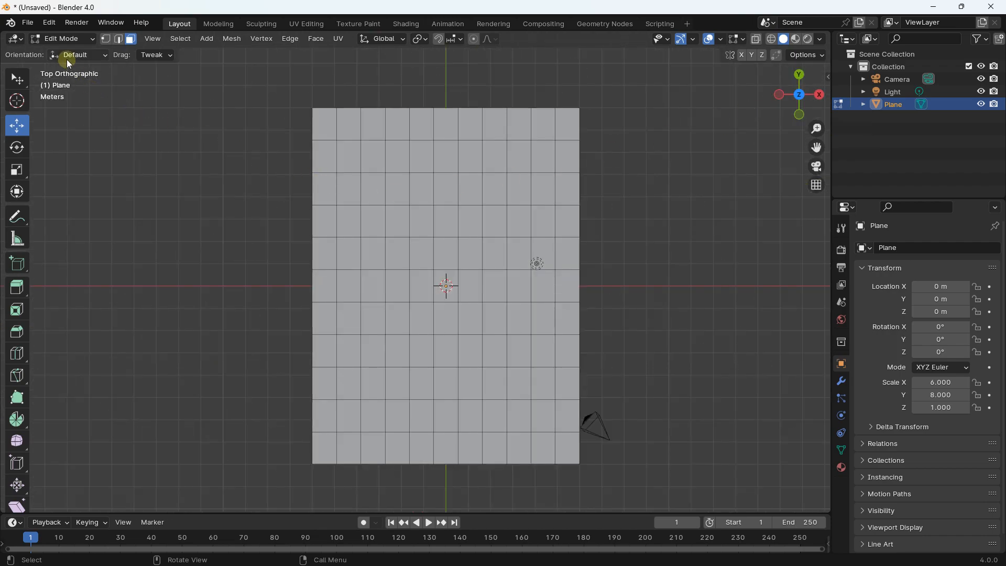
pyautogui.click(30, 82)
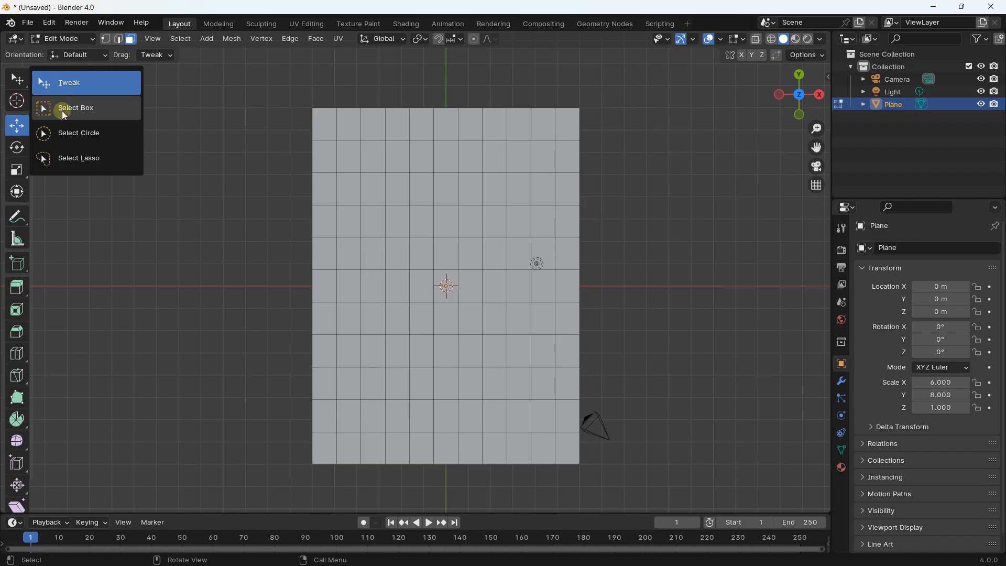
pyautogui.click(63, 112)
pyautogui.moveTo(251, 69); pyautogui.dragTo(641, 200)
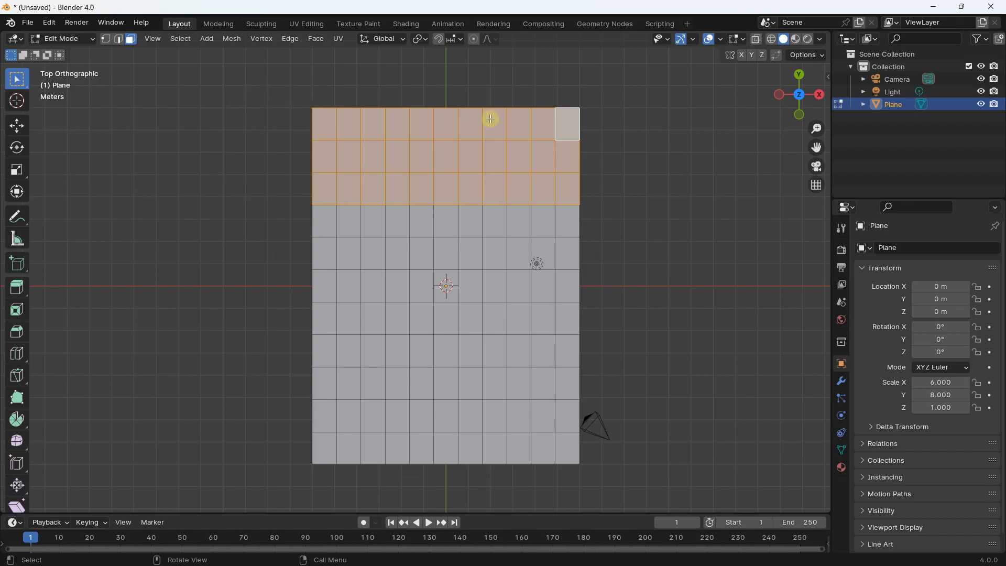
# Use Select Circle with a radius of 31 to select three rows of faces across the plane's middle.
pyautogui.click(16, 80)
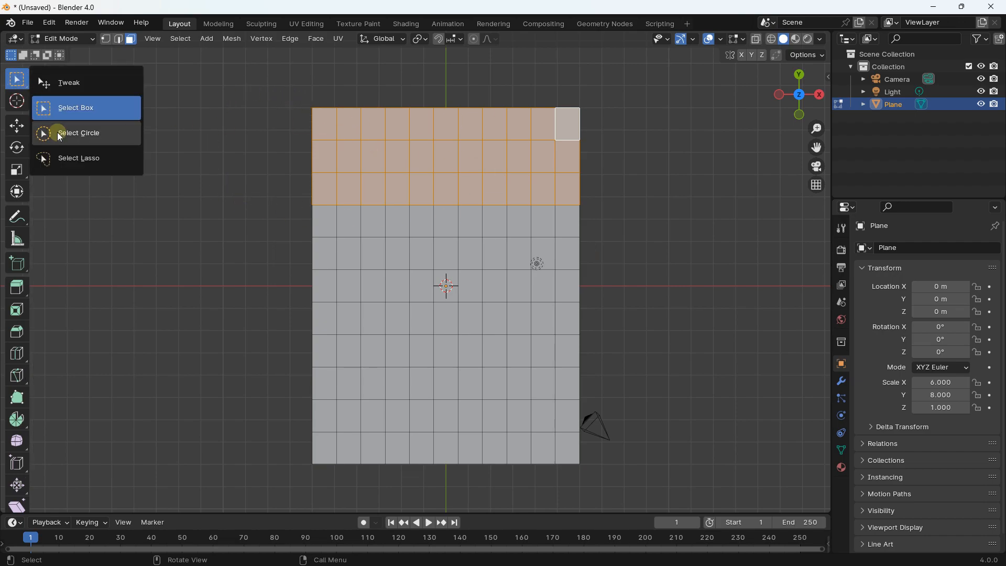
pyautogui.click(60, 137)
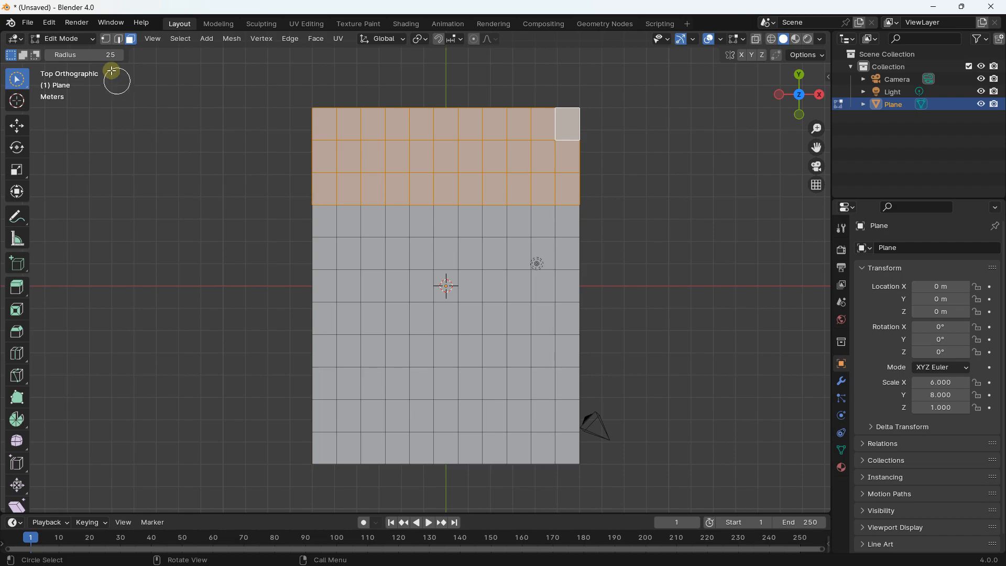
pyautogui.moveTo(72, 53)
pyautogui.mouseDown()
pyautogui.moveTo(94, 53)
pyautogui.moveTo(68, 54)
pyautogui.mouseUp()
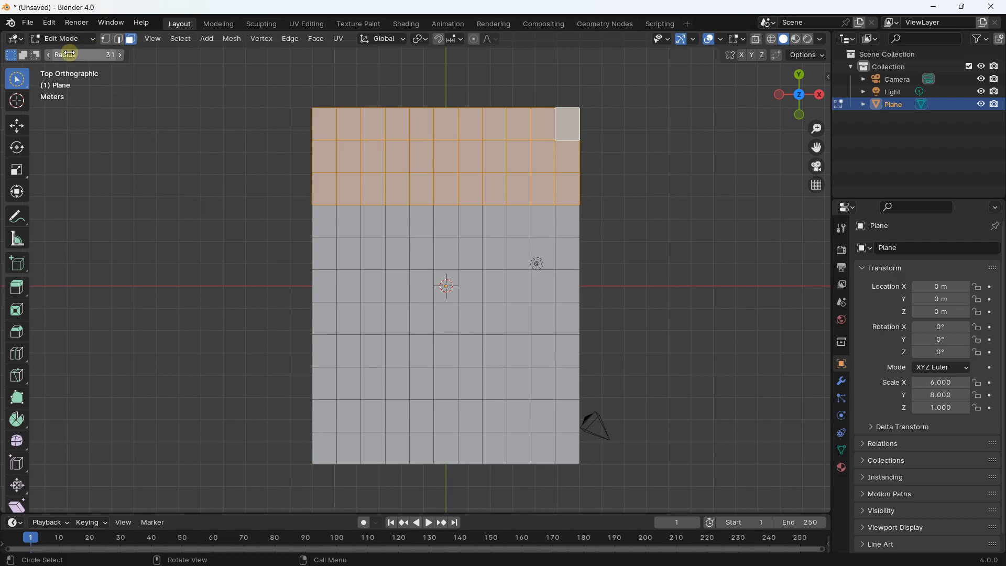
pyautogui.moveTo(299, 286)
pyautogui.mouseDown()
pyautogui.moveTo(612, 297)
pyautogui.moveTo(622, 330)
pyautogui.moveTo(391, 344)
pyautogui.moveTo(176, 337)
pyautogui.mouseUp()
# Select the plane's upper four rows of faces with Select Lasso, and clear the selection.
pyautogui.moveTo(16, 80); pyautogui.dragTo(63, 159)
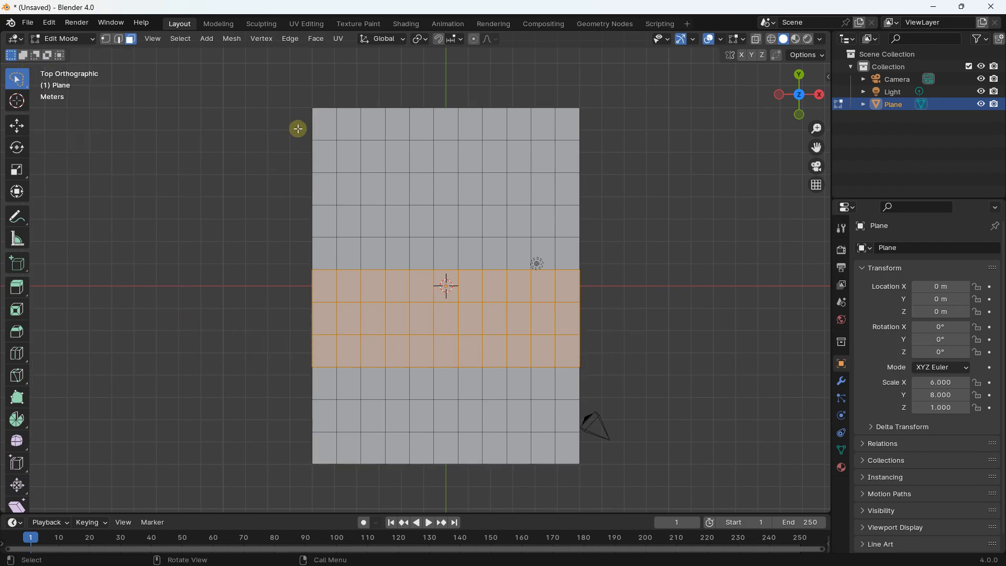
pyautogui.moveTo(242, 83)
pyautogui.mouseDown()
pyautogui.moveTo(404, 71)
pyautogui.moveTo(623, 111)
pyautogui.moveTo(429, 219)
pyautogui.moveTo(255, 212)
pyautogui.mouseUp()
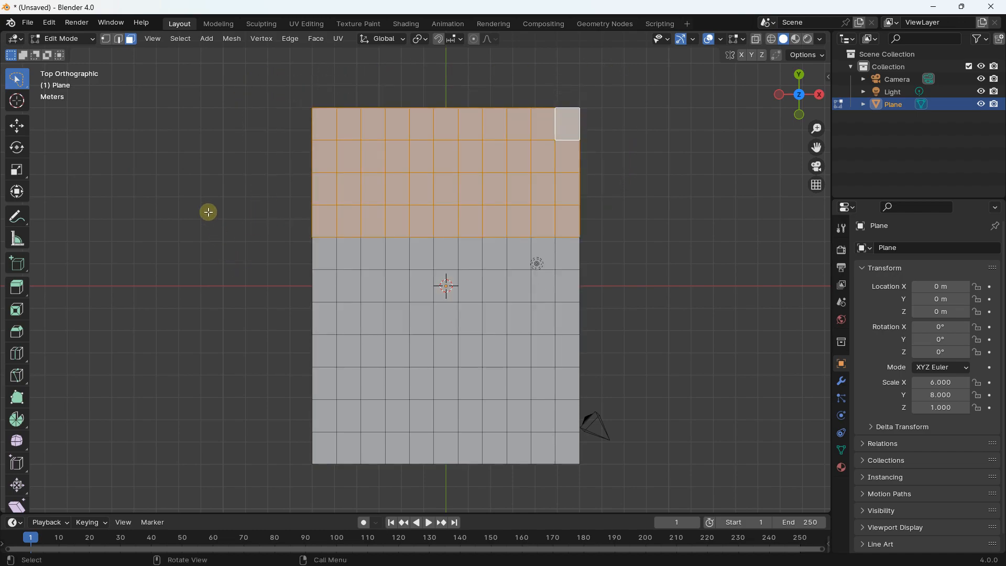
pyautogui.click(207, 206)
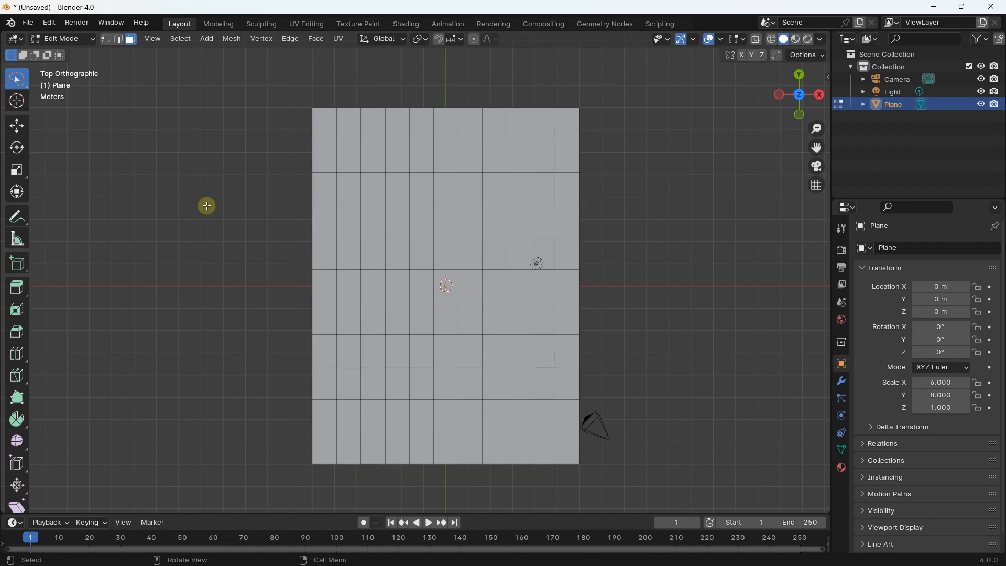
# Switch to the Tweak selection tool and select the face in the second row and second column from the plane's upper left corner.
pyautogui.moveTo(16, 79); pyautogui.dragTo(42, 83)
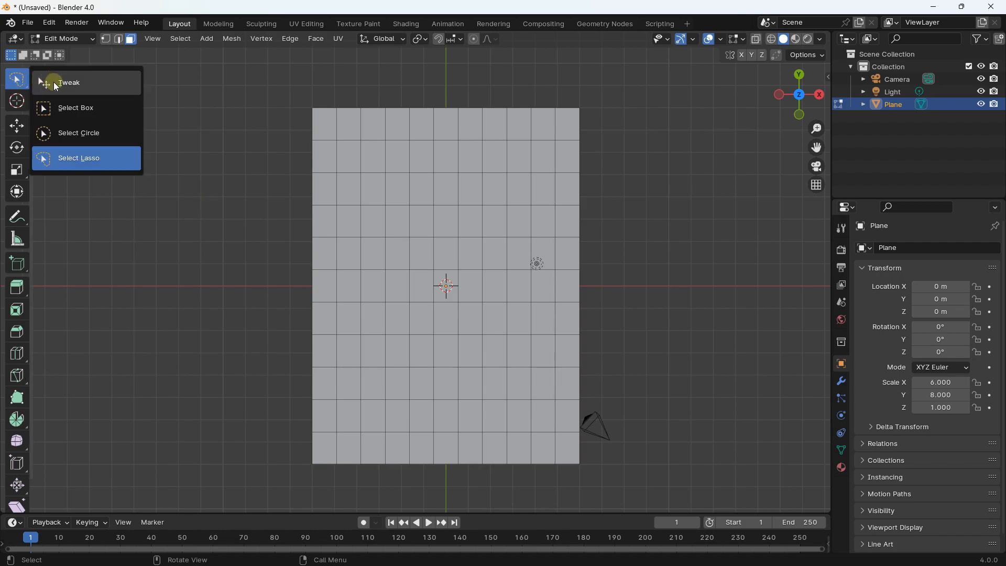
pyautogui.click(58, 83)
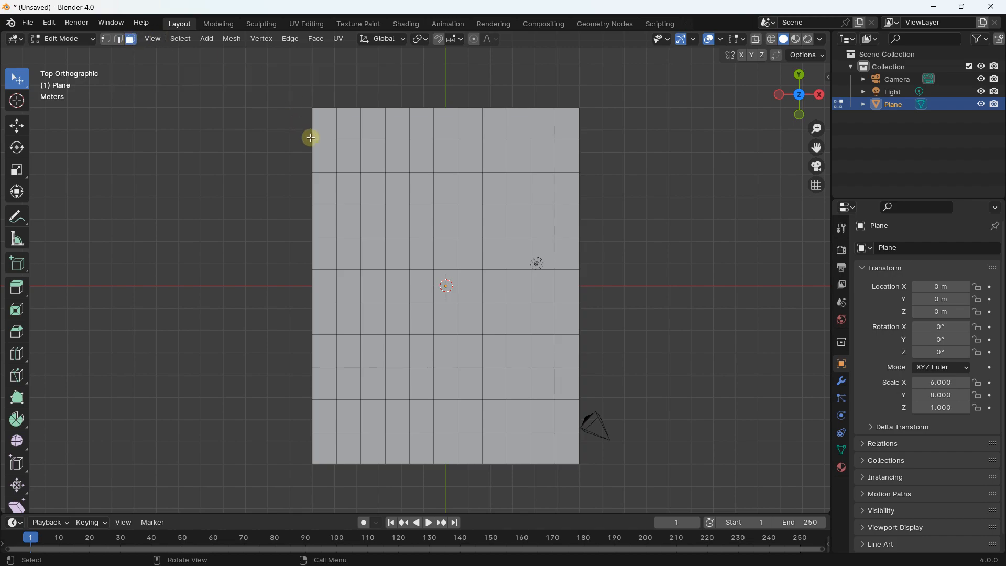
pyautogui.click(352, 156)
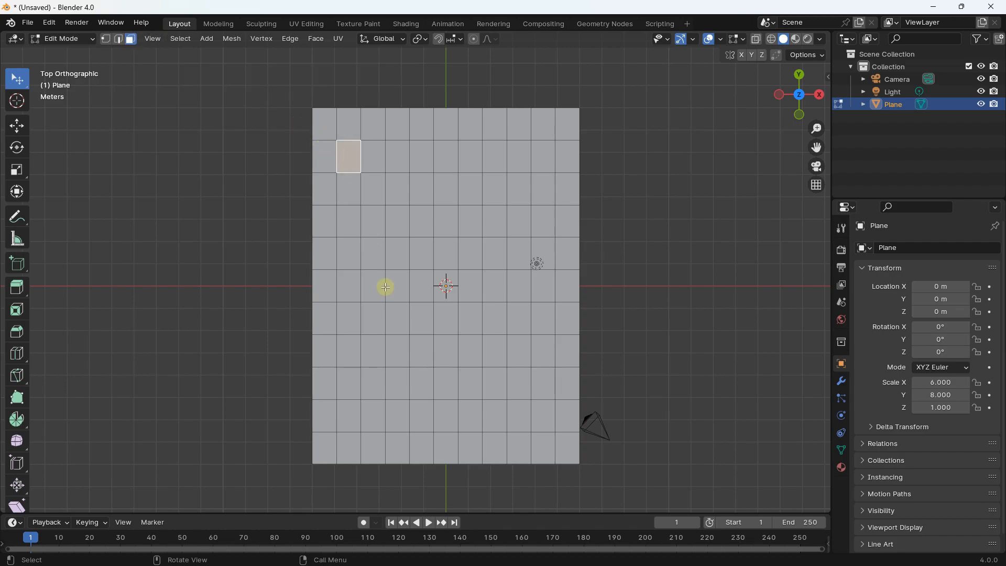
# Add nine more separate faces scattered across the plane to the current face selection.
pyautogui.keyDown('shift'); pyautogui.click(442, 222); pyautogui.keyUp('shift')
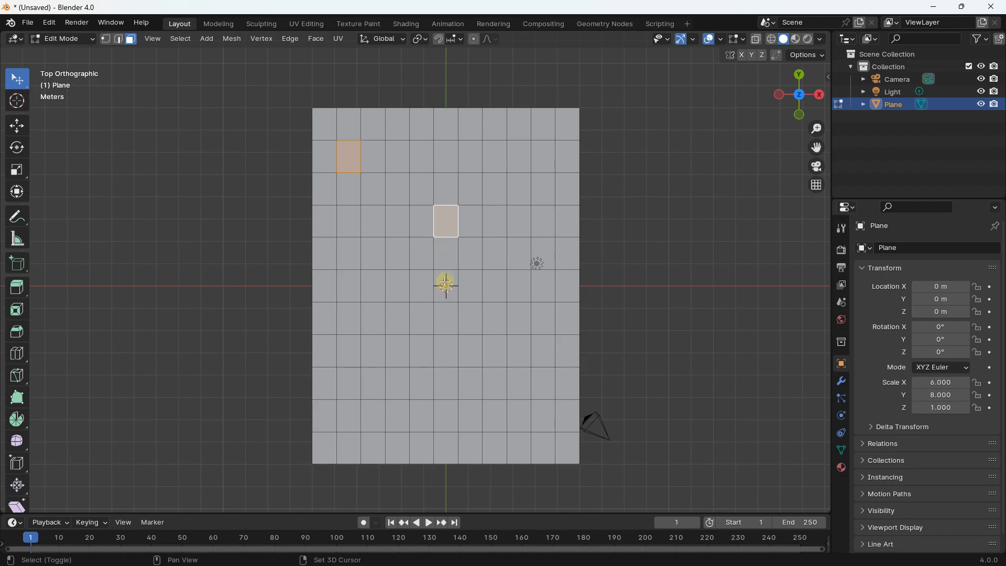
pyautogui.keyDown('shift'); pyautogui.click(445, 321); pyautogui.keyUp('shift')
pyautogui.keyDown('shift'); pyautogui.click(394, 319); pyautogui.keyUp('shift')
pyautogui.keyDown('shift'); pyautogui.click(369, 385); pyautogui.keyUp('shift')
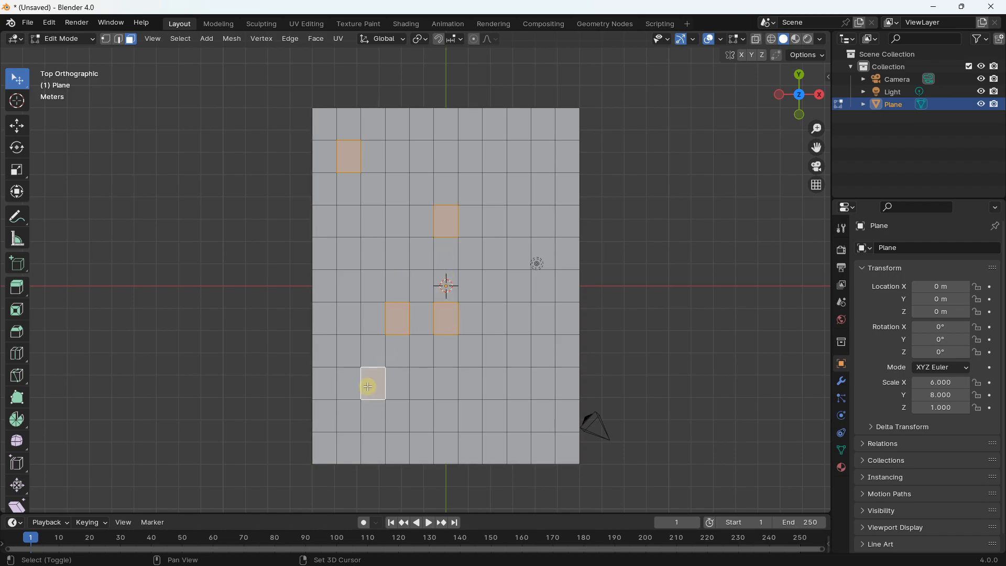
pyautogui.keyDown('shift'); pyautogui.click(512, 390); pyautogui.keyUp('shift')
pyautogui.keyDown('shift'); pyautogui.click(551, 448); pyautogui.keyUp('shift')
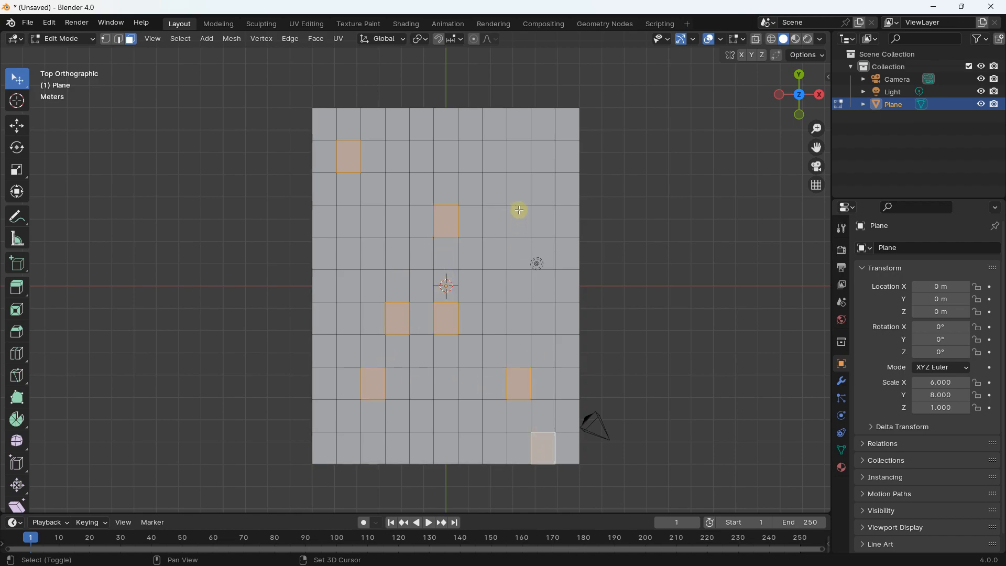
pyautogui.keyDown('shift'); pyautogui.click(524, 192); pyautogui.keyUp('shift')
pyautogui.keyDown('shift'); pyautogui.click(487, 125); pyautogui.keyUp('shift')
pyautogui.keyDown('shift'); pyautogui.click(449, 124); pyautogui.keyUp('shift')
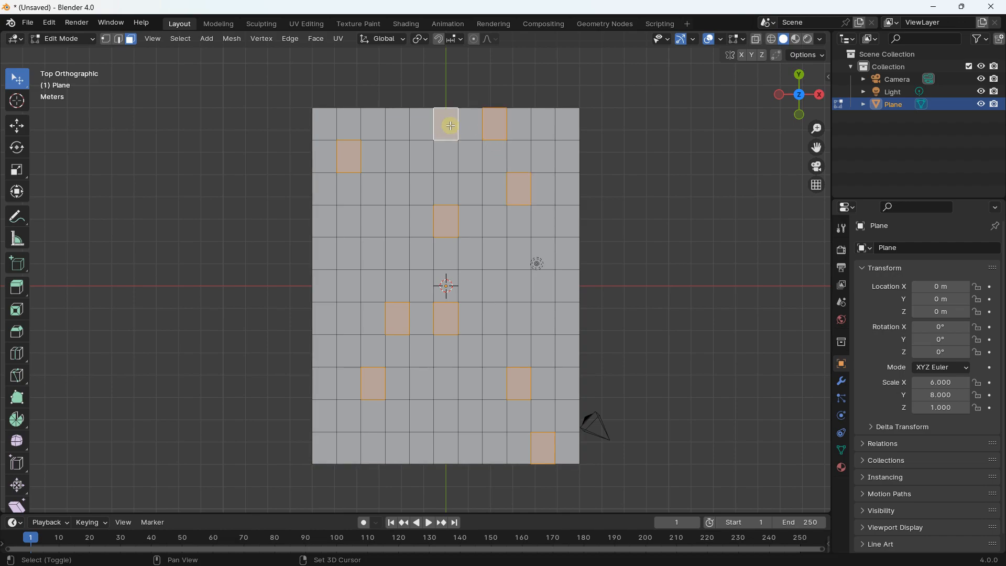
# Raise the selected faces about 0.6 m along the Z axis with the Move tool.
pyautogui.moveTo(610, 419); pyautogui.dragTo(431, 238, button='middle')
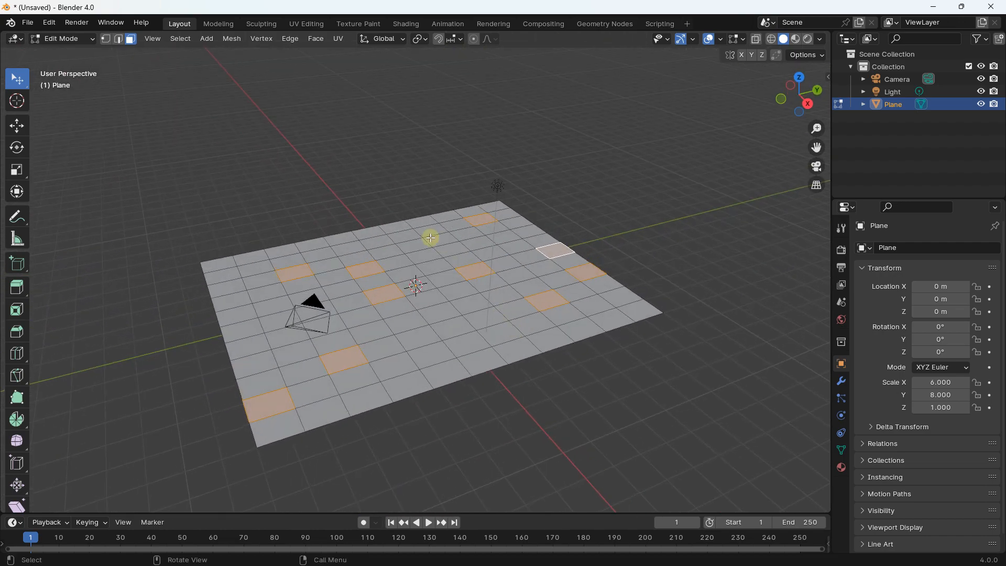
pyautogui.click(17, 125)
pyautogui.moveTo(442, 256)
pyautogui.mouseDown()
pyautogui.moveTo(441, 232)
pyautogui.moveTo(443, 240)
pyautogui.mouseUp()
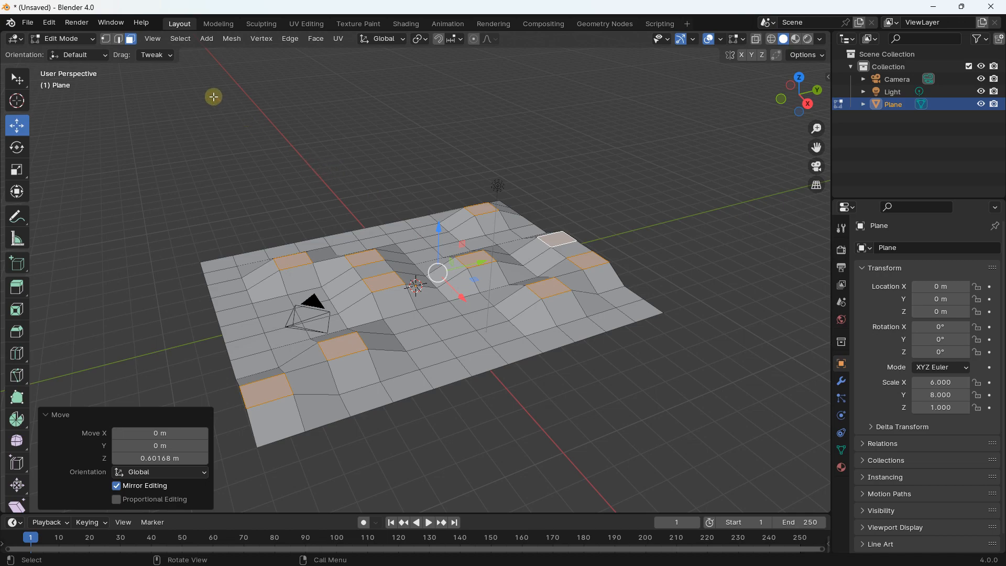
# Clear the selection of the raised faces.
pyautogui.click(216, 38)
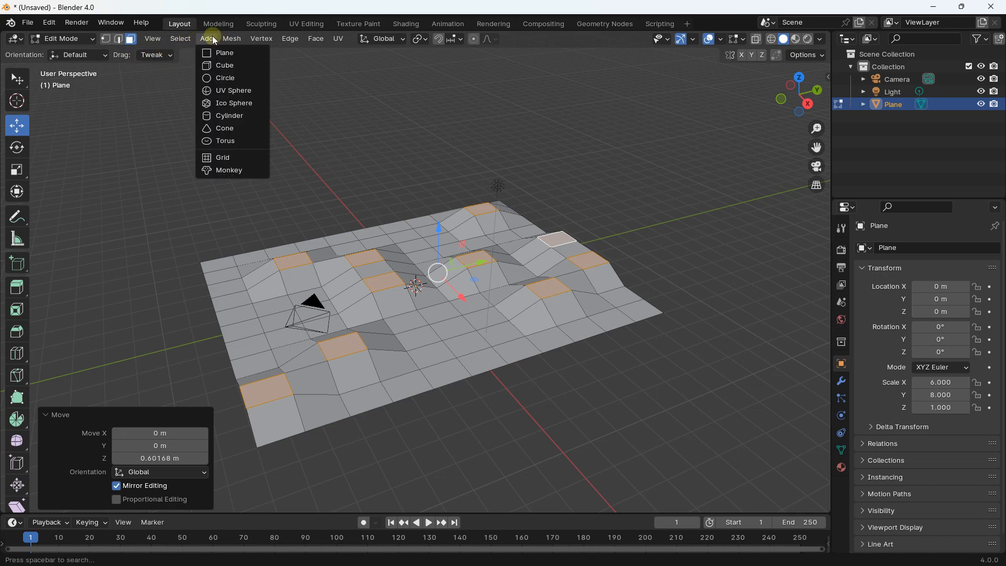
pyautogui.click(212, 36)
pyautogui.click(178, 39)
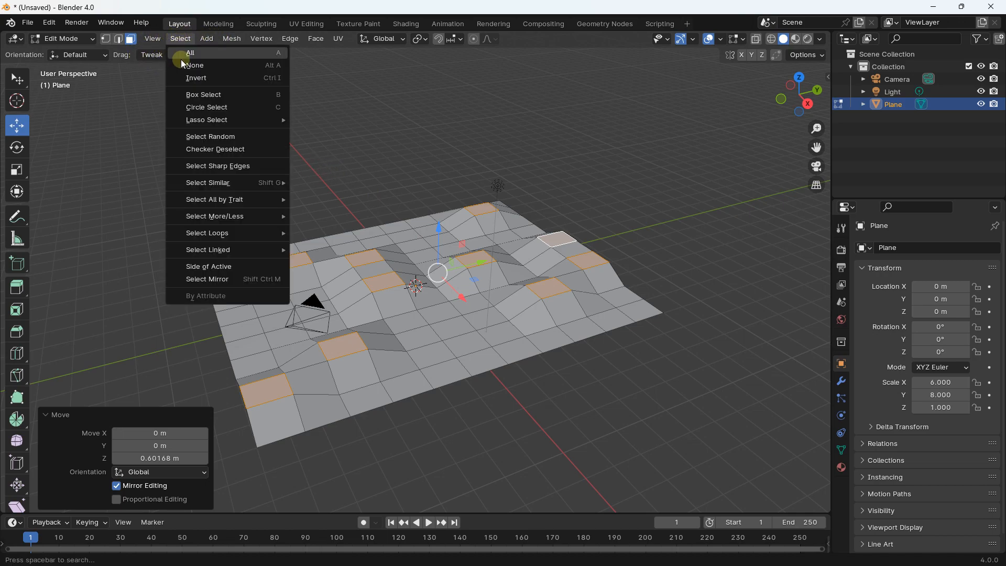
pyautogui.click(149, 158)
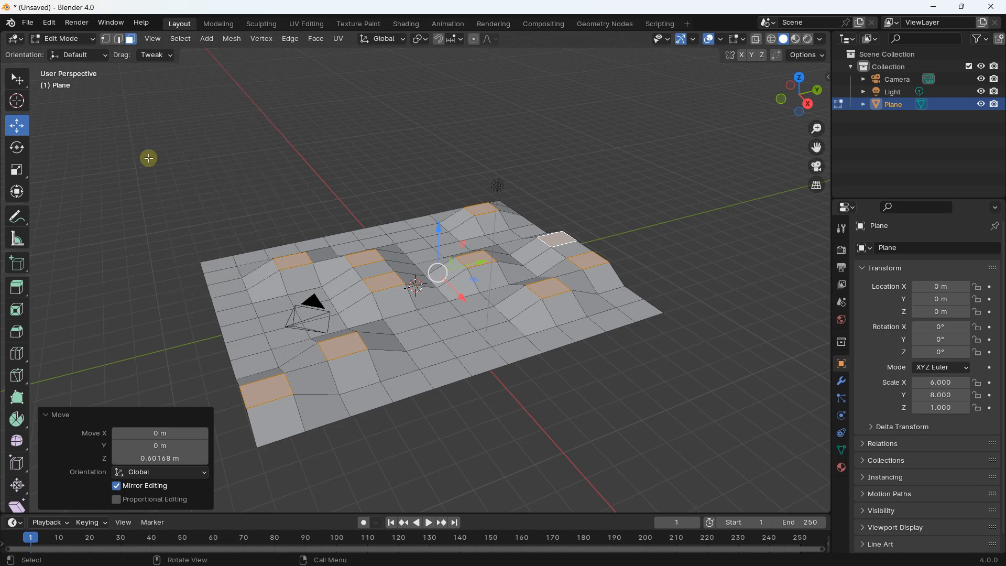
pyautogui.click(157, 153)
pyautogui.moveTo(376, 183); pyautogui.dragTo(391, 211, button='middle')
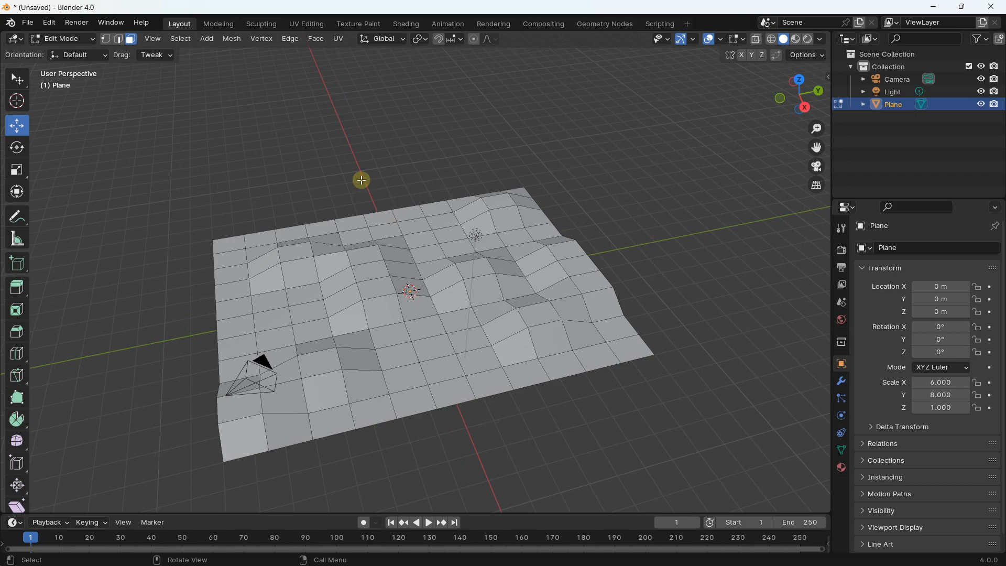
# Try to select faces by similar area with no face selected.
pyautogui.click(180, 39)
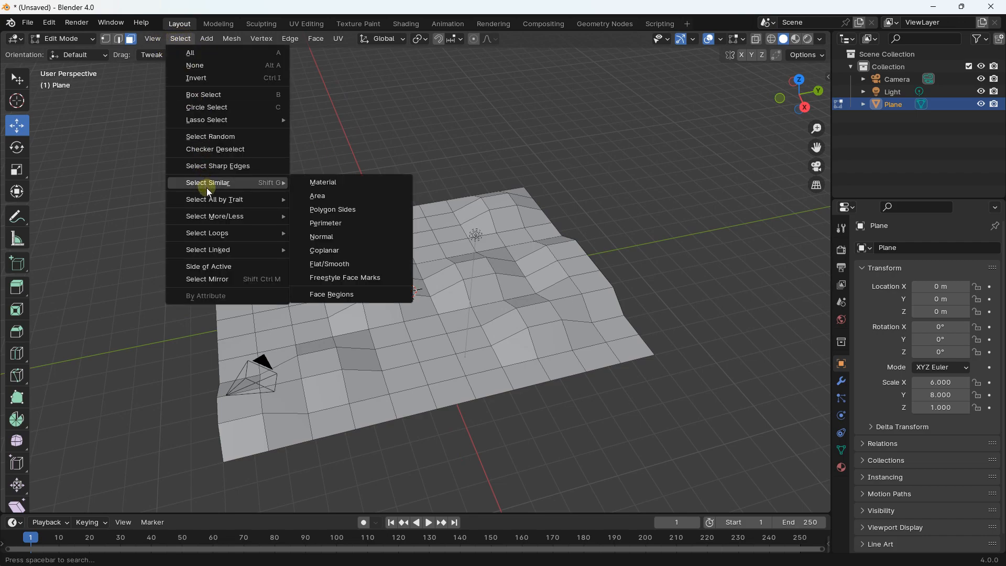
pyautogui.moveTo(211, 183)
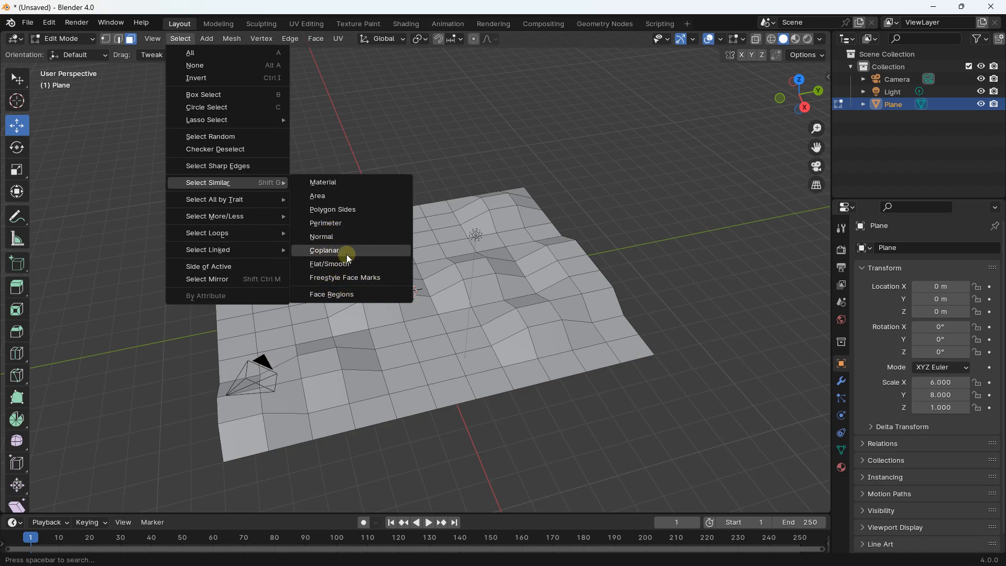
pyautogui.click(329, 196)
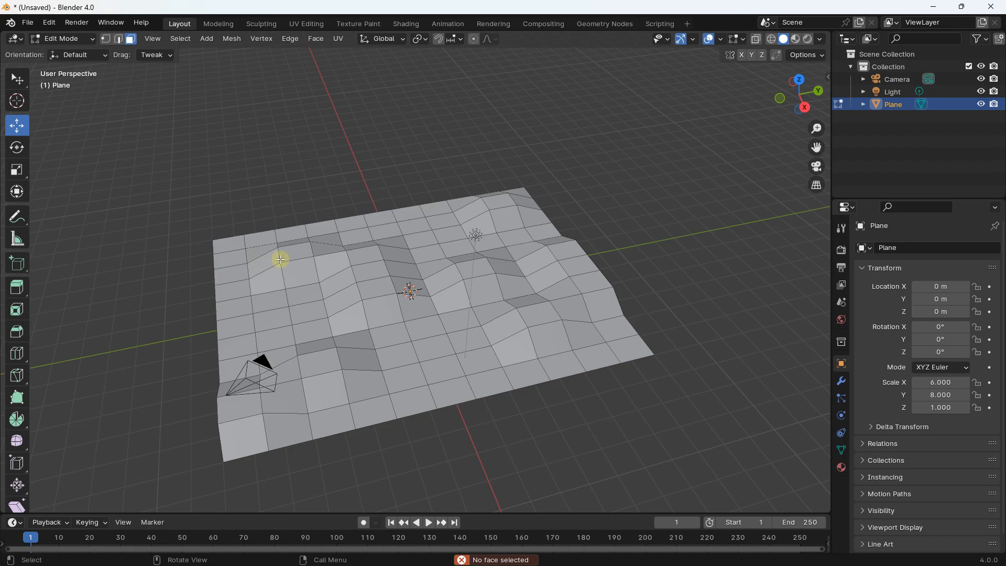
# Select a flat face on the plane's far edge, extend the selection to all faces of similar area, and clear it.
pyautogui.moveTo(360, 249); pyautogui.dragTo(335, 288, button='middle')
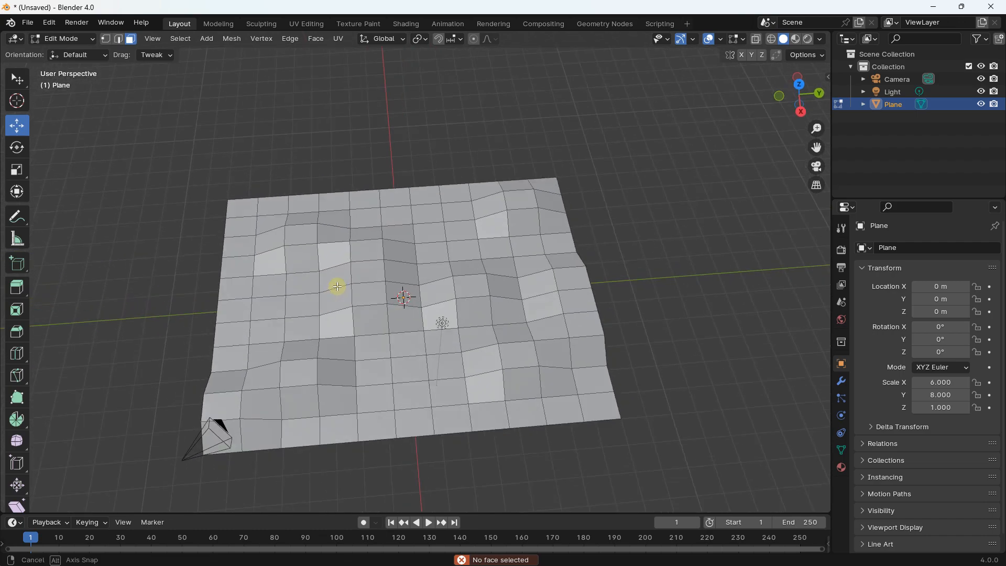
pyautogui.click(424, 197)
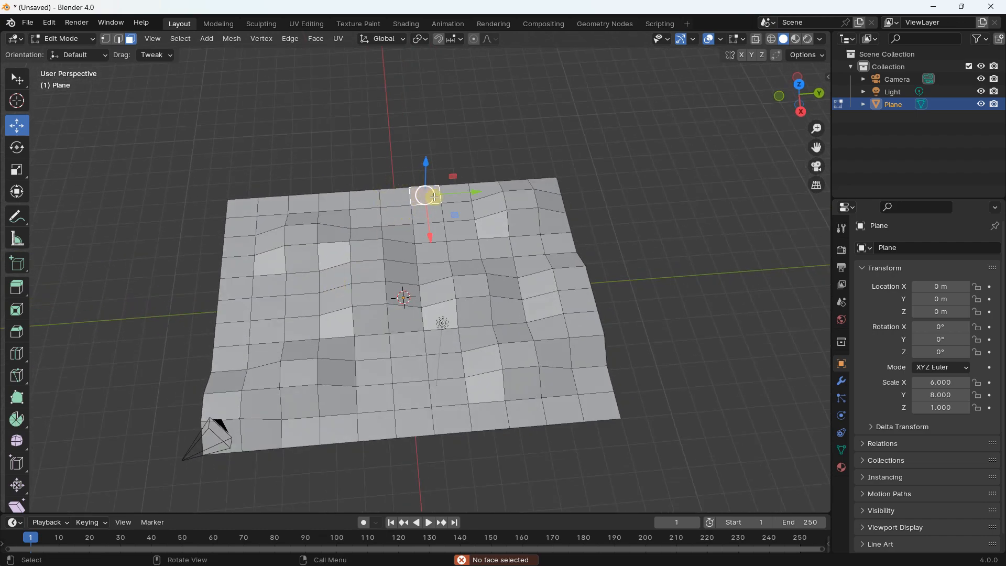
pyautogui.click(180, 39)
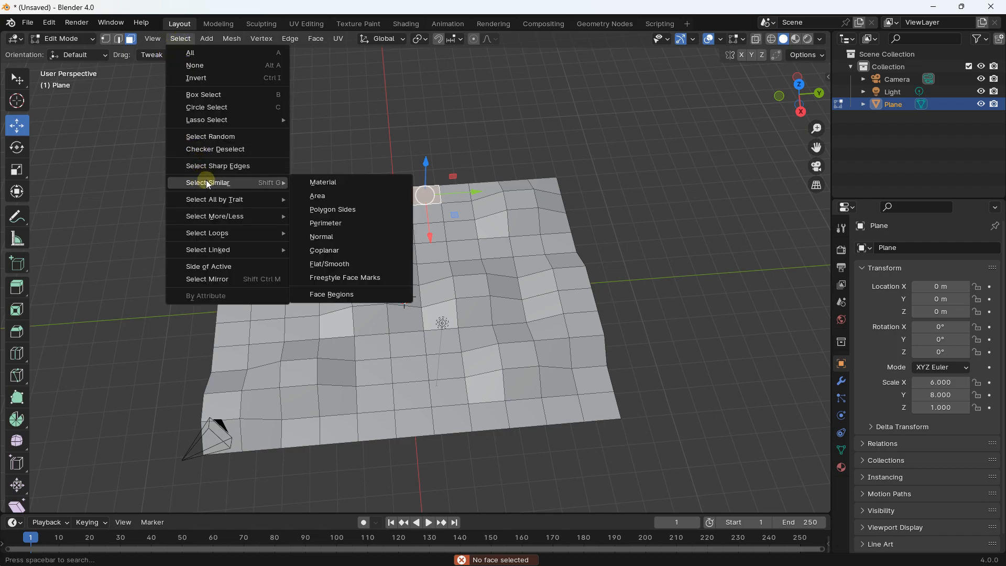
pyautogui.click(331, 197)
pyautogui.moveTo(393, 282); pyautogui.dragTo(418, 248, button='middle')
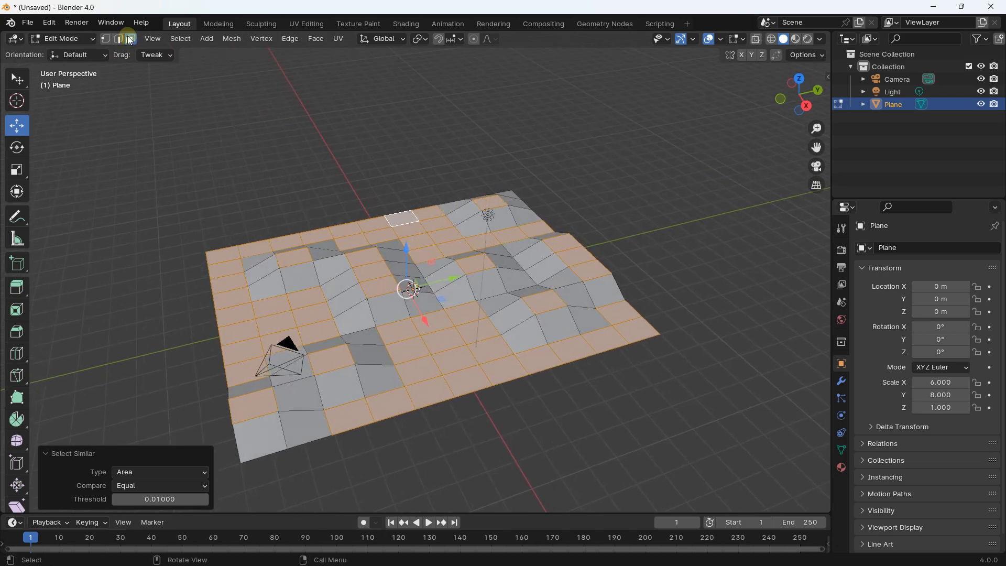
pyautogui.click(204, 130)
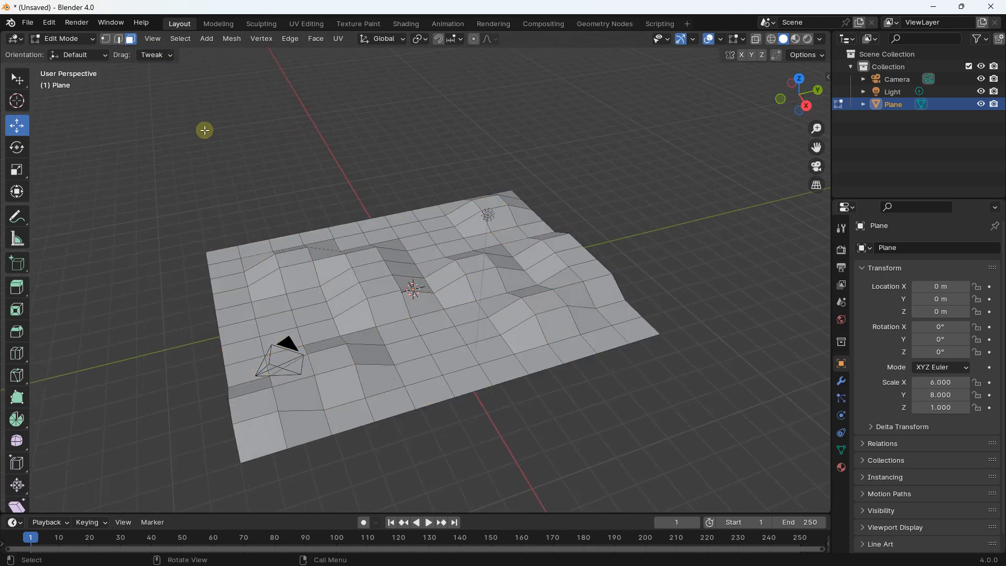
# Select the same far-edge face, use Select Similar by Normal to include matching faces, and clear the selection.
pyautogui.click(402, 219)
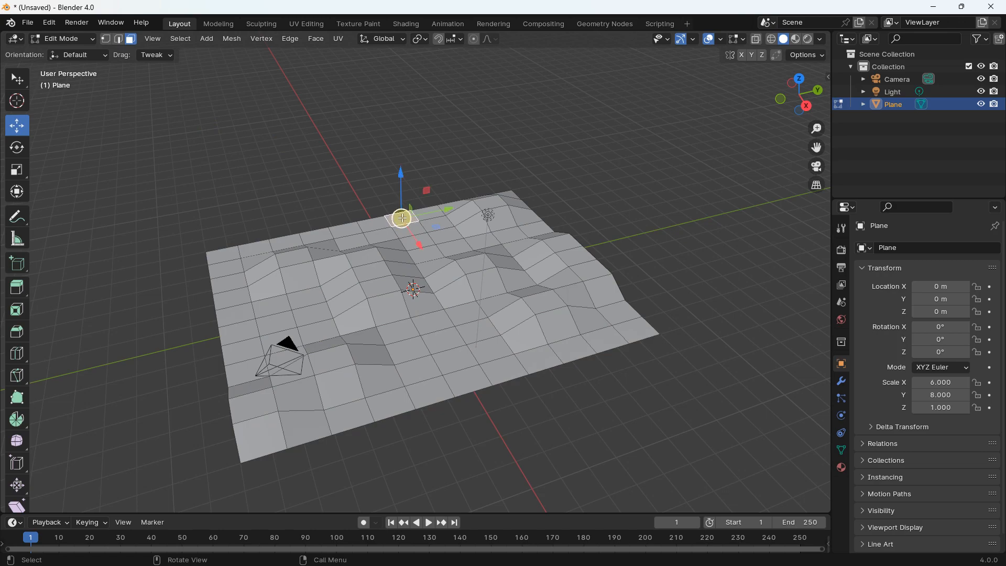
pyautogui.click(179, 40)
pyautogui.moveTo(222, 184)
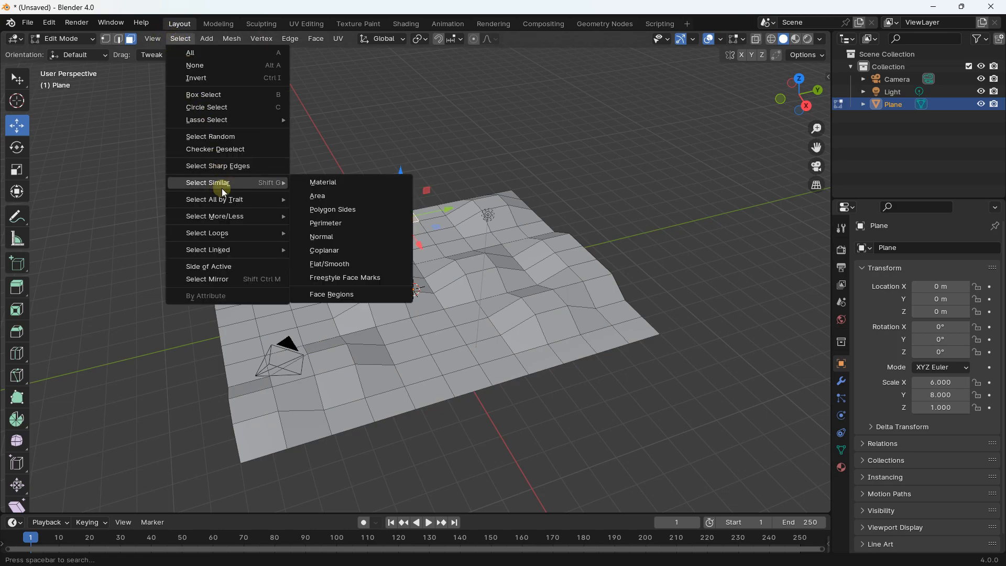
pyautogui.click(327, 237)
pyautogui.moveTo(493, 288); pyautogui.dragTo(445, 354, button='middle')
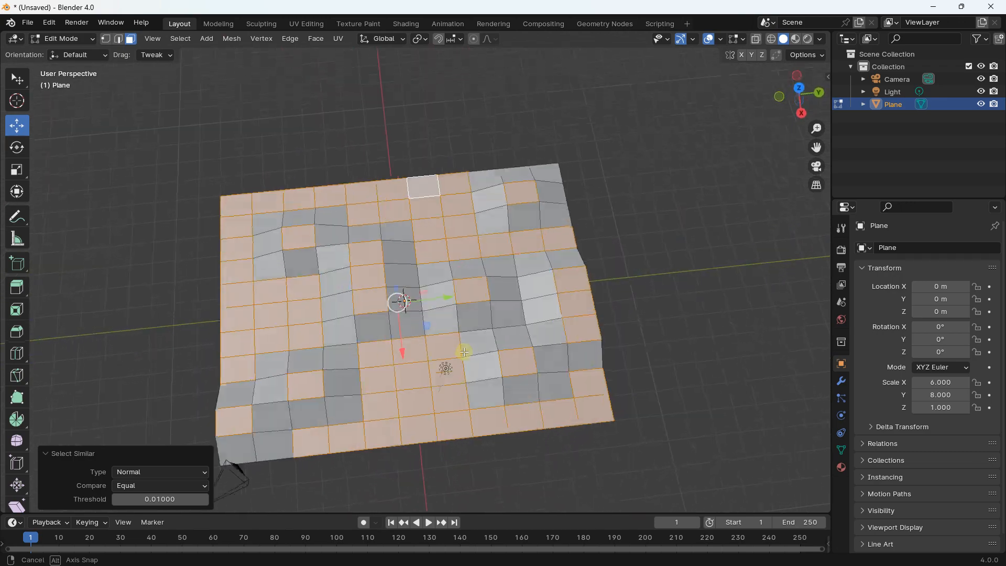
pyautogui.click(798, 90)
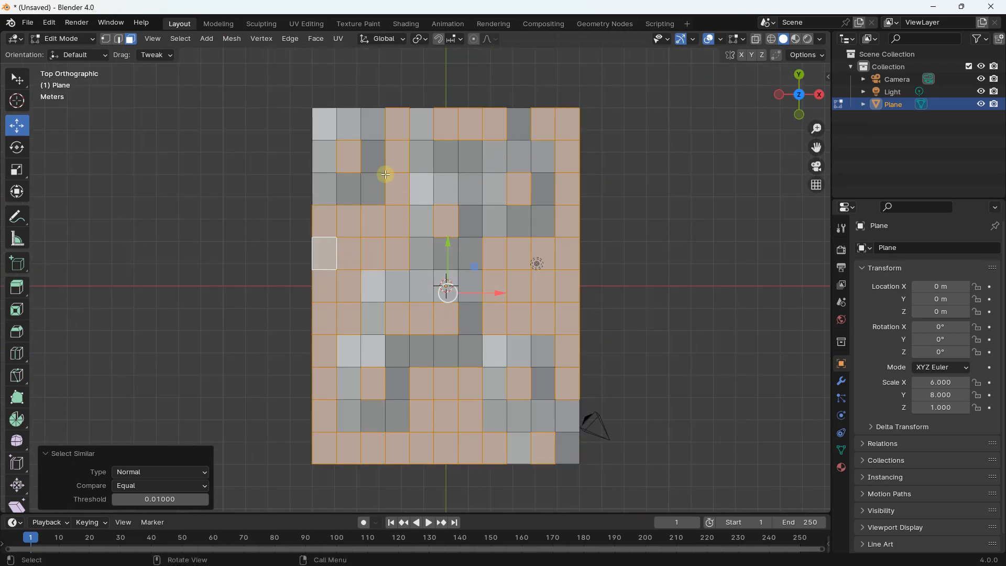
pyautogui.moveTo(559, 402); pyautogui.dragTo(260, 320, button='middle')
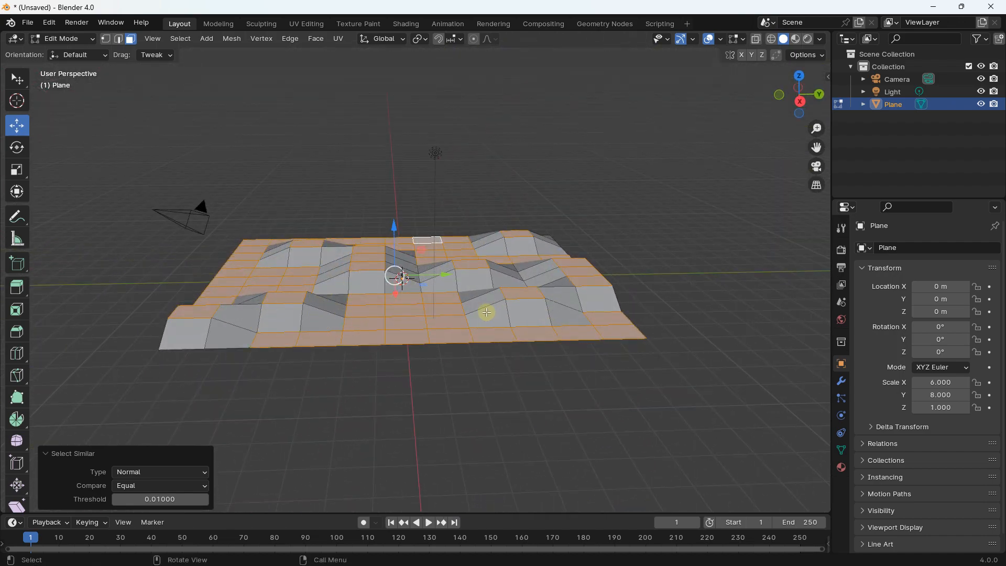
pyautogui.moveTo(506, 285); pyautogui.dragTo(455, 282, button='middle')
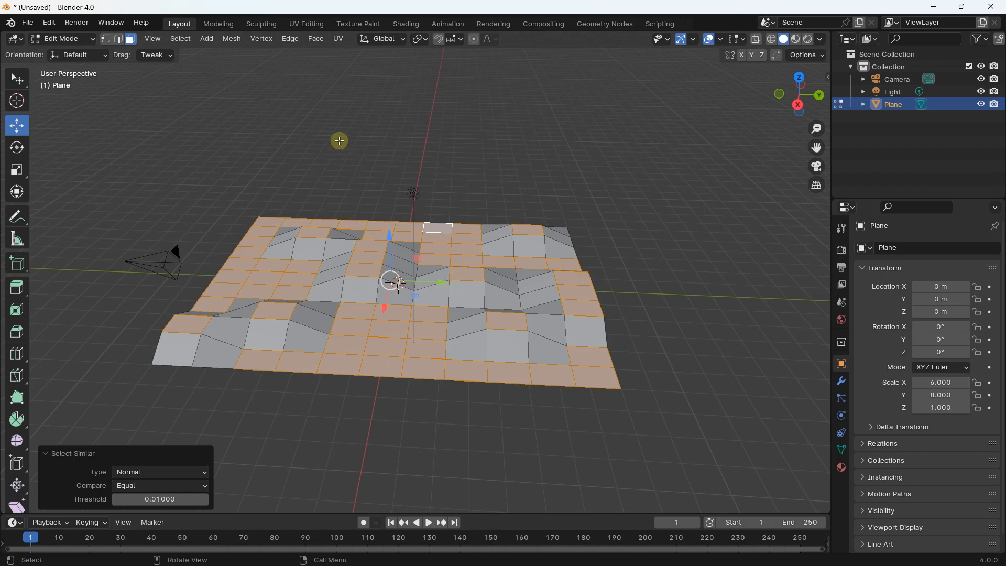
pyautogui.click(337, 141)
pyautogui.moveTo(168, 131); pyautogui.dragTo(256, 144, button='middle')
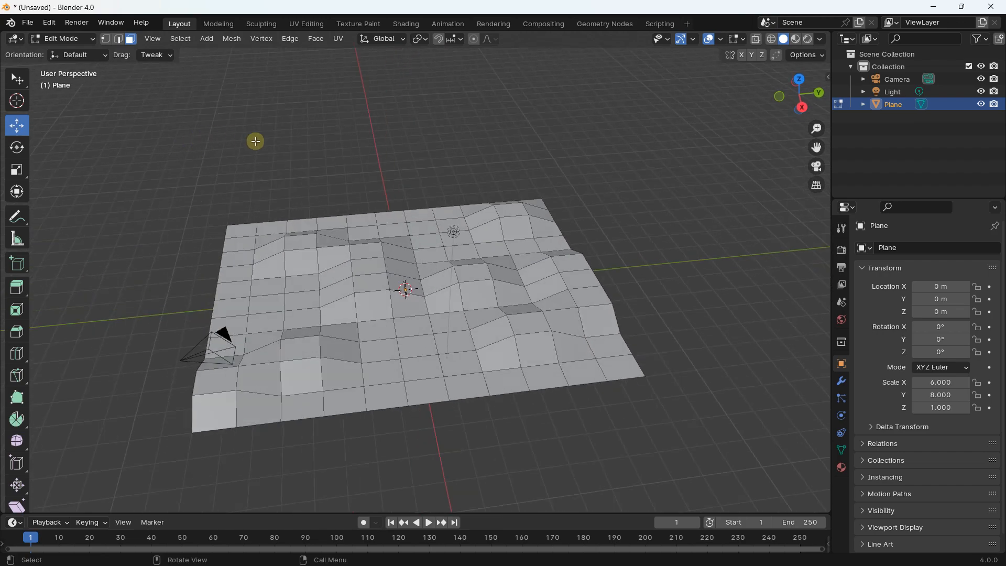
# Return to Object Mode and delete the plane.
pyautogui.click(72, 43)
pyautogui.click(71, 51)
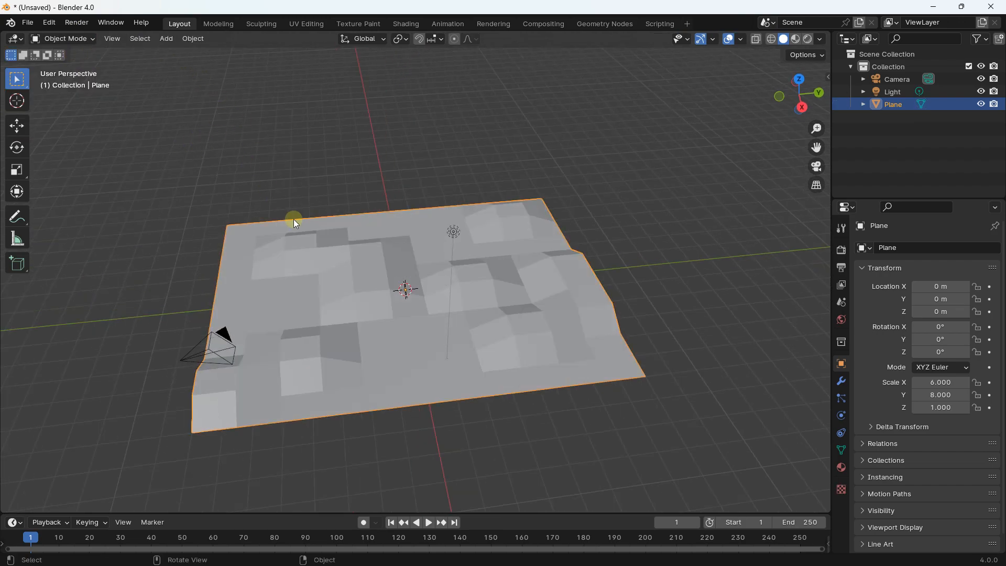
pyautogui.press('Delete')
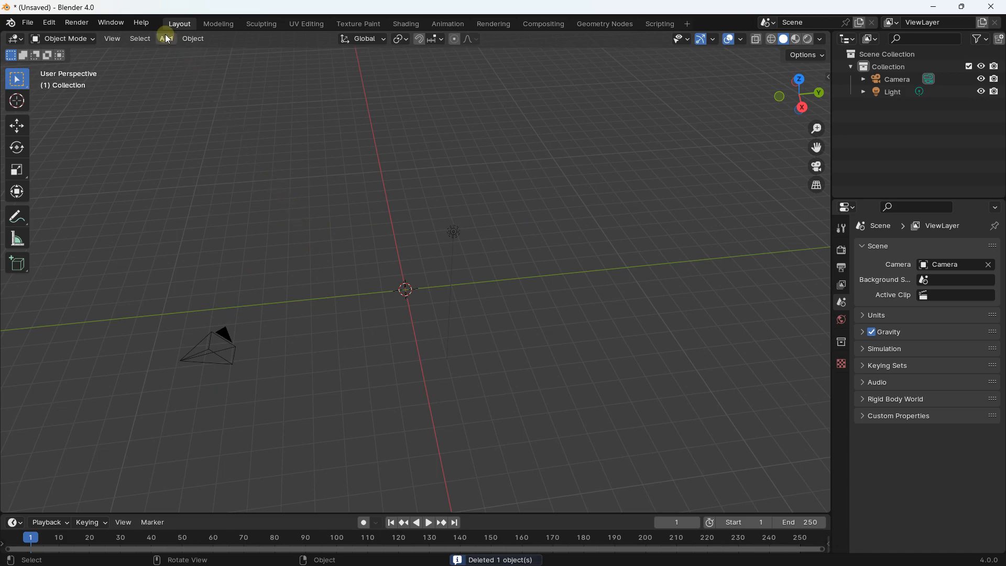
# Add a cylinder mesh with 152 vertices, a 1 m radius and a 2 m depth at the world origin.
pyautogui.click(193, 38)
pyautogui.moveTo(168, 39)
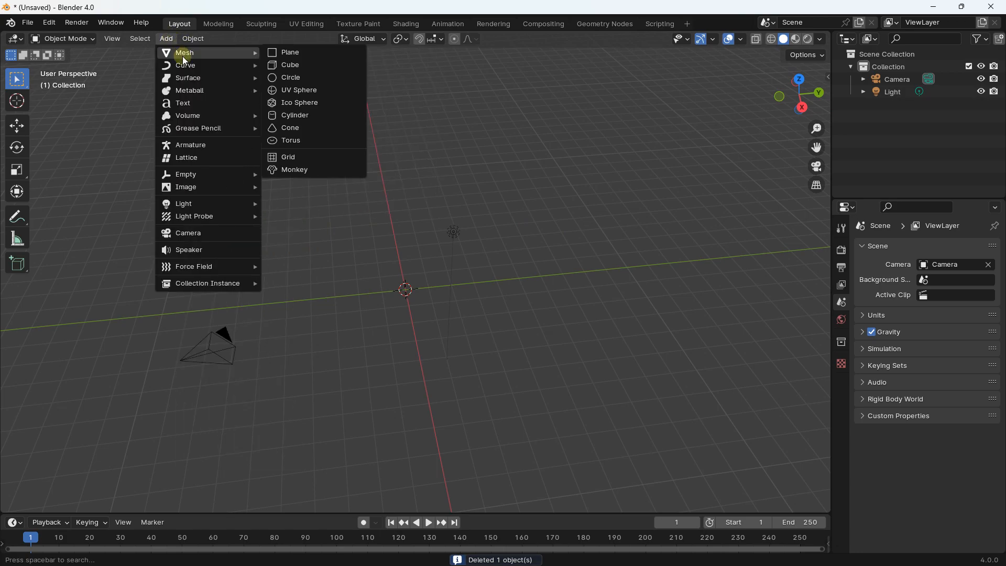
pyautogui.click(293, 112)
pyautogui.scroll(4, 395, 273)
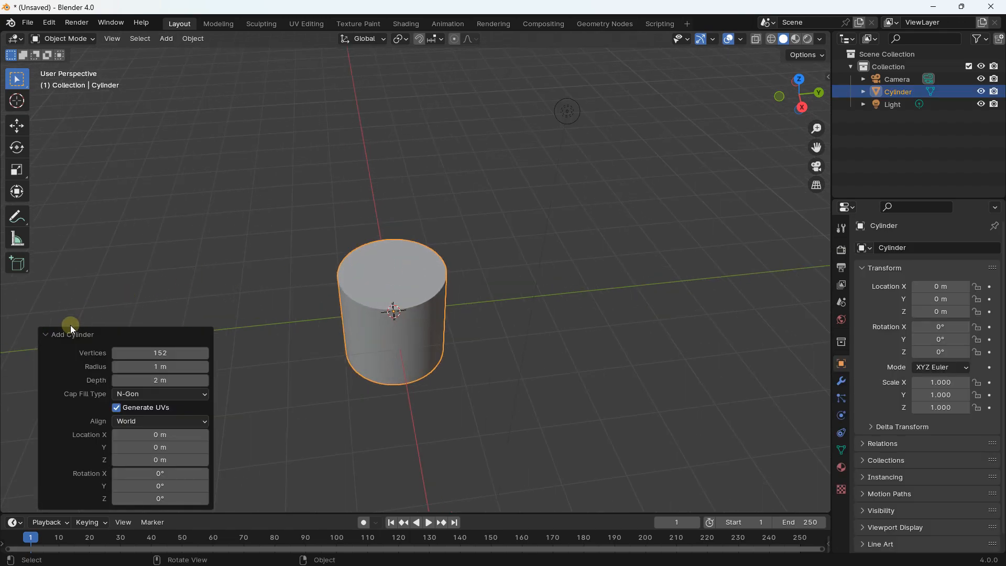
pyautogui.click(45, 335)
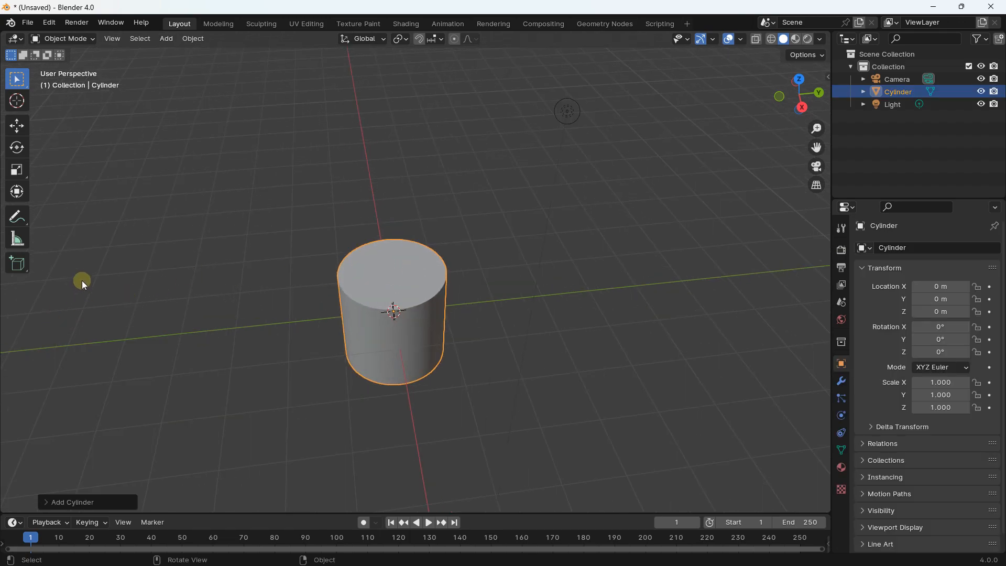
# Put the cylinder into Edit Mode and switch to edge selection.
pyautogui.click(80, 39)
pyautogui.click(74, 64)
pyautogui.moveTo(372, 255); pyautogui.dragTo(370, 204, button='middle')
pyautogui.click(339, 247)
pyautogui.scroll(5, 339, 247)
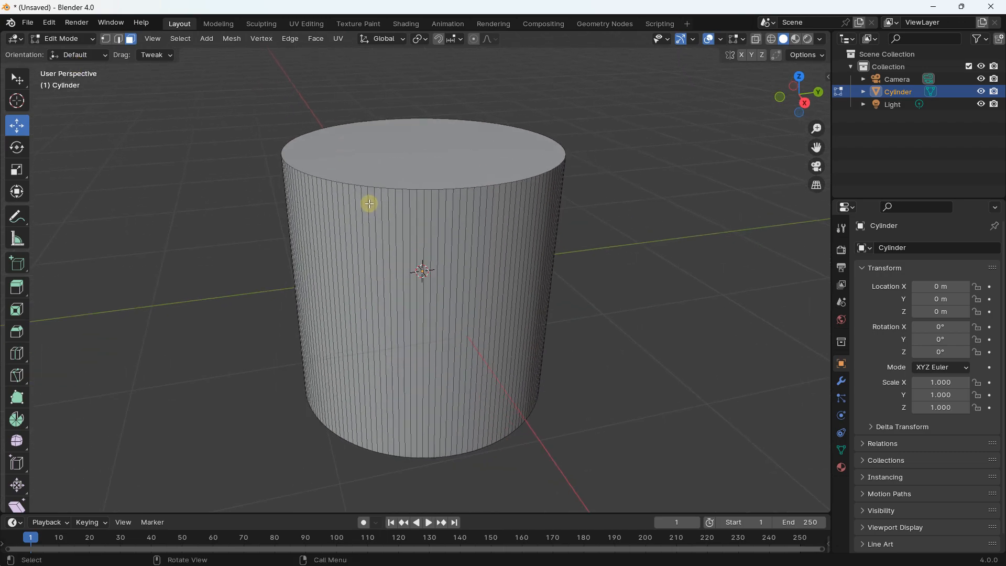
pyautogui.scroll(-2, 370, 204)
pyautogui.click(118, 39)
# Select a single edge on the near side of the cylinder's top rim.
pyautogui.moveTo(229, 168); pyautogui.dragTo(225, 182, button='middle')
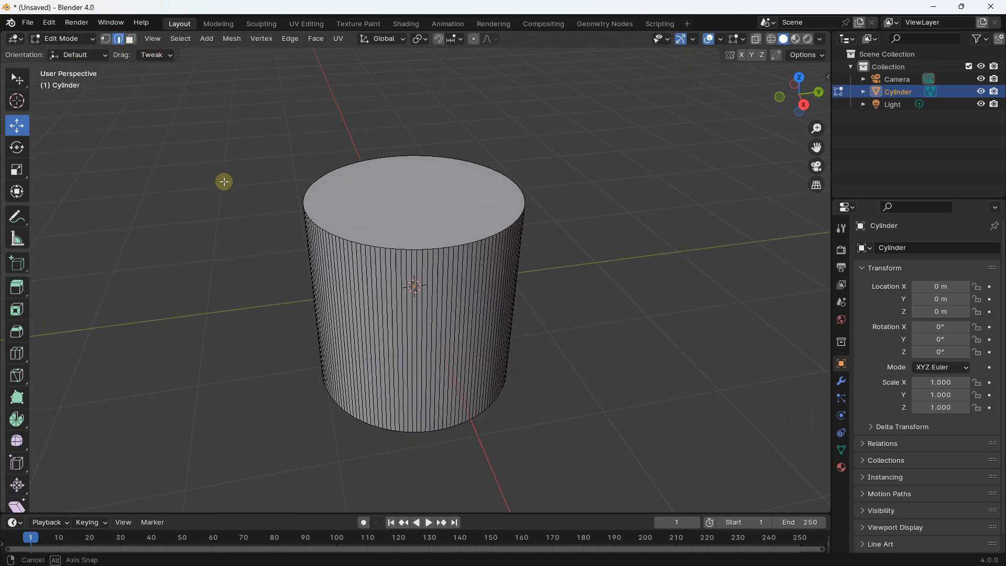
pyautogui.click(350, 244)
pyautogui.click(332, 230)
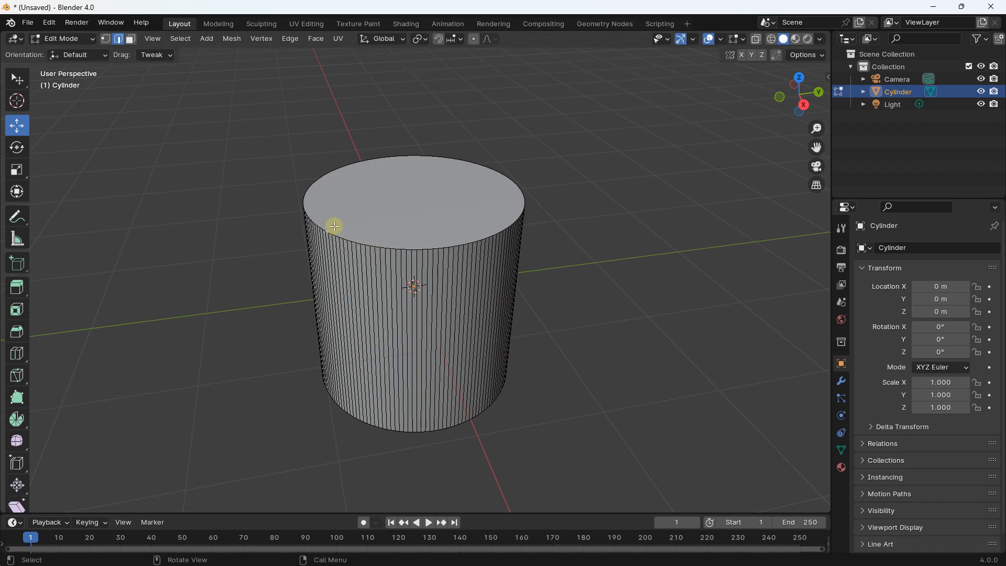
pyautogui.scroll(4, 335, 226)
pyautogui.scroll(-1, 367, 188)
pyautogui.click(381, 196)
pyautogui.click(431, 199)
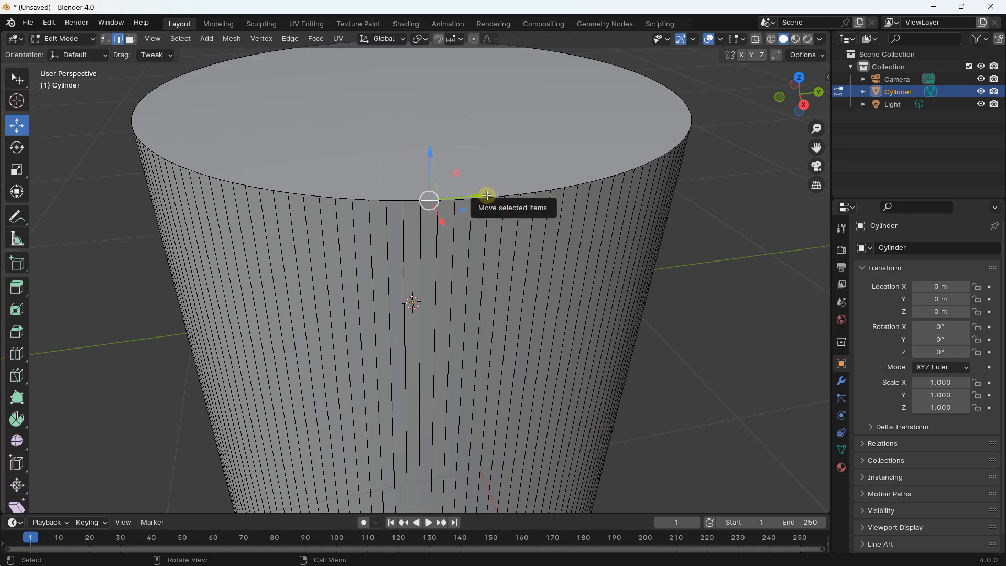
pyautogui.scroll(-2, 487, 195)
pyautogui.scroll(-2, 355, 193)
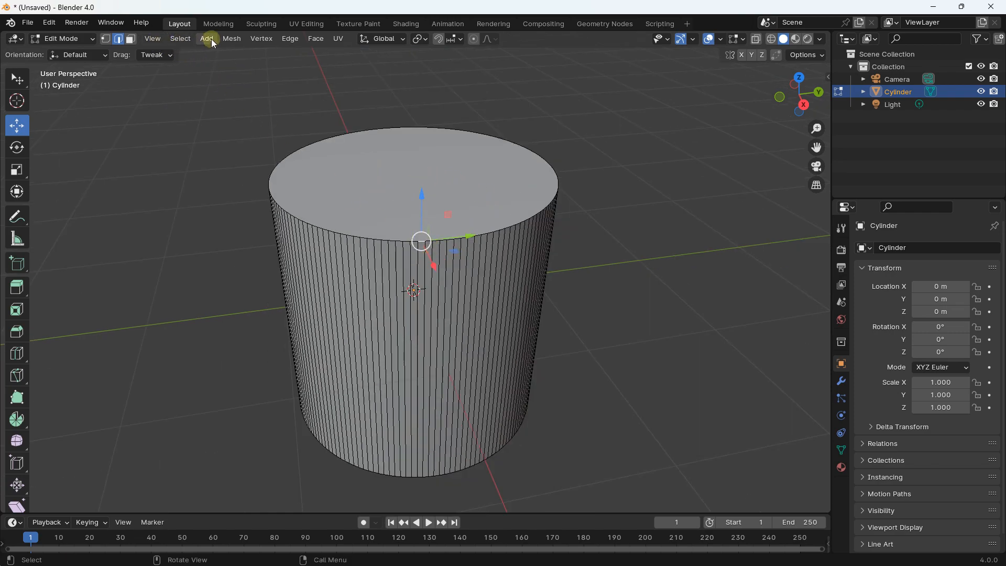
# Expand the selected top rim edge to its full edge loop and raise the loop slightly along Z.
pyautogui.click(189, 40)
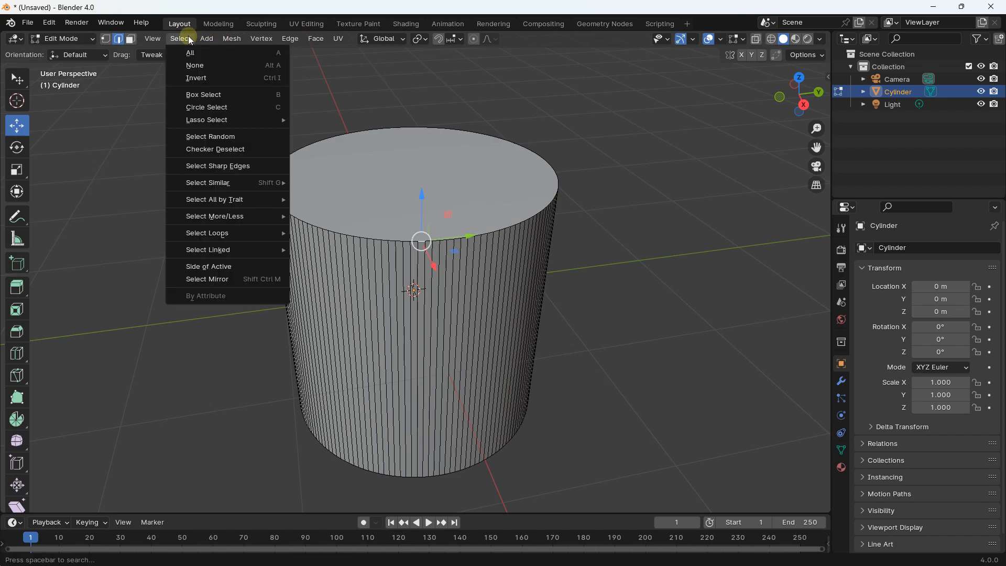
pyautogui.moveTo(223, 220)
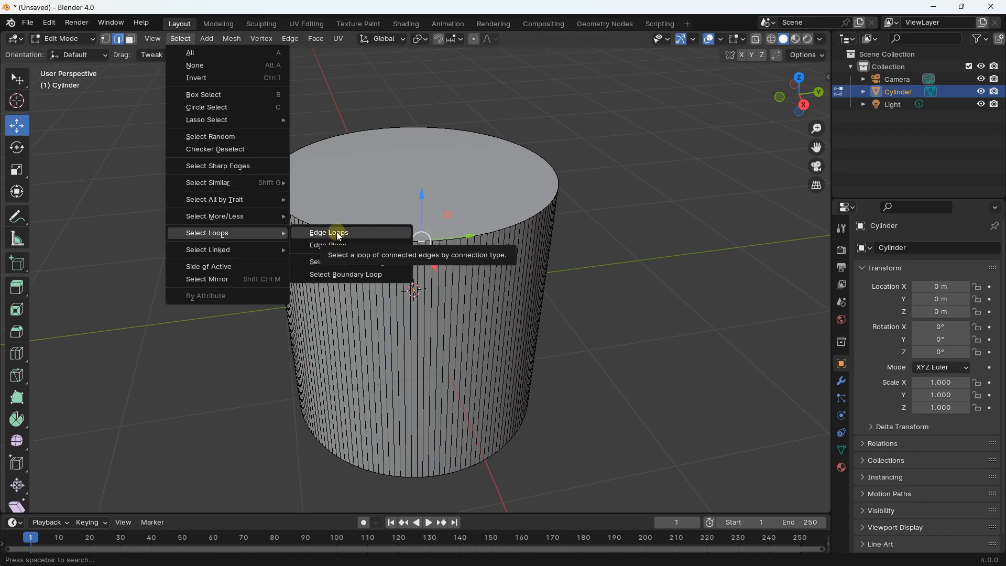
pyautogui.click(338, 234)
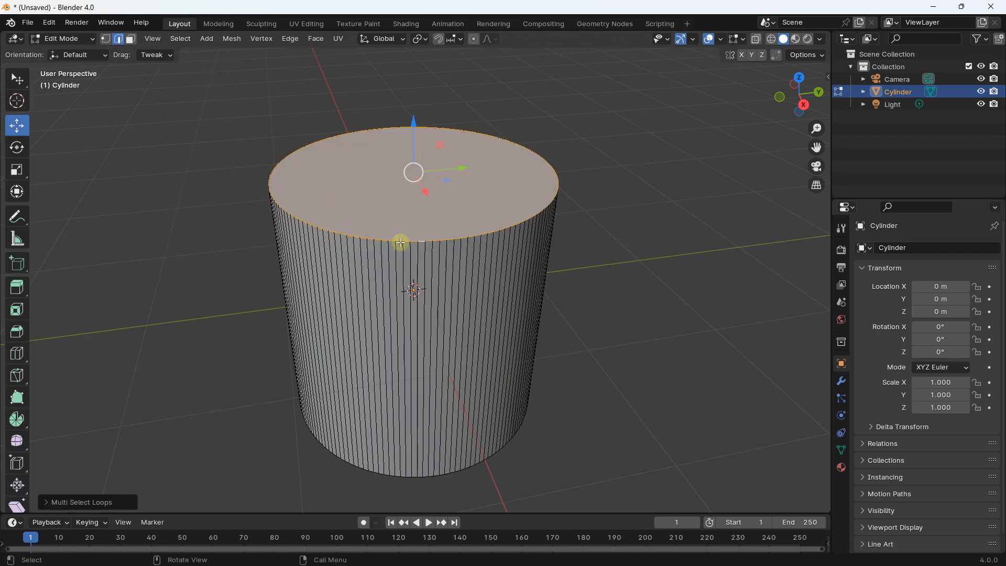
pyautogui.moveTo(423, 144); pyautogui.dragTo(404, 113)
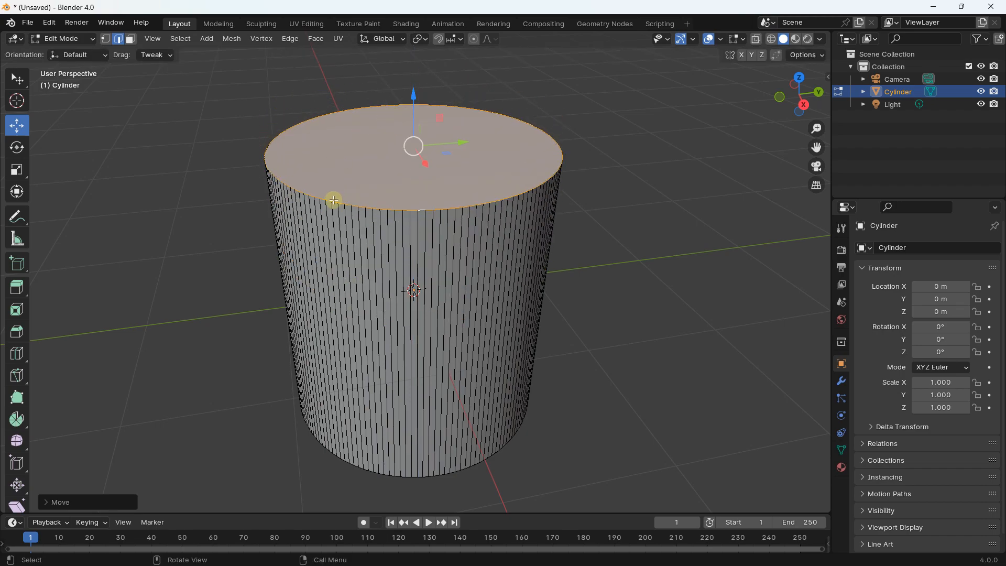
# Extrude the cylinder's top loop upward, scale it outward into a flared rim, and clear the selection.
pyautogui.press('e')
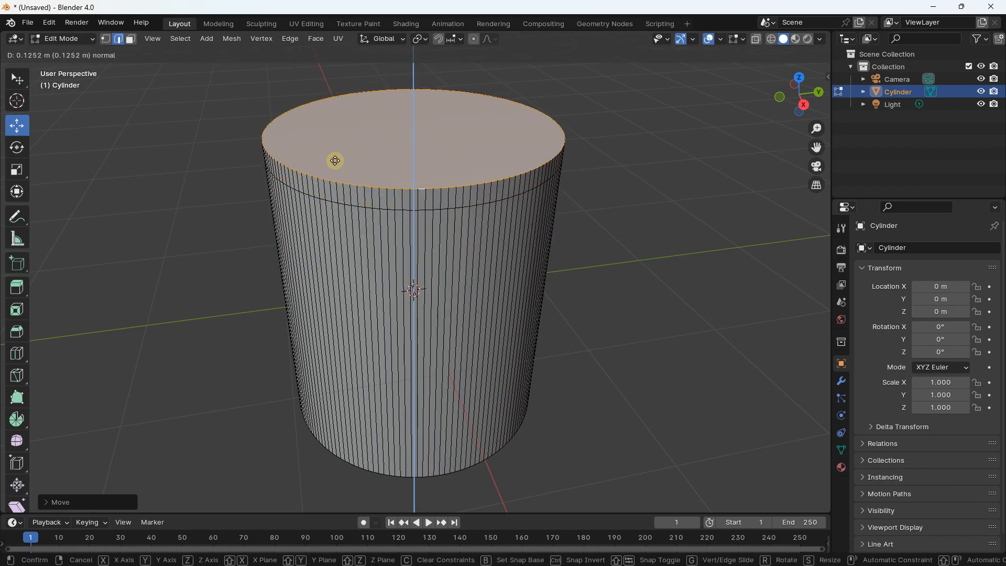
pyautogui.press('s')
pyautogui.click(309, 122)
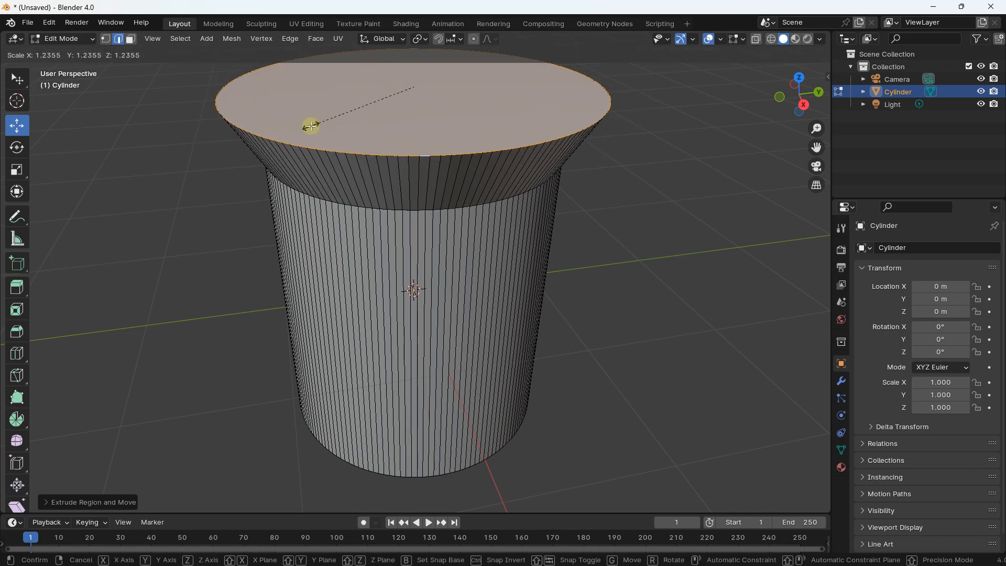
pyautogui.scroll(-3, 366, 188)
pyautogui.click(278, 262)
pyautogui.moveTo(299, 260); pyautogui.dragTo(396, 264, button='middle')
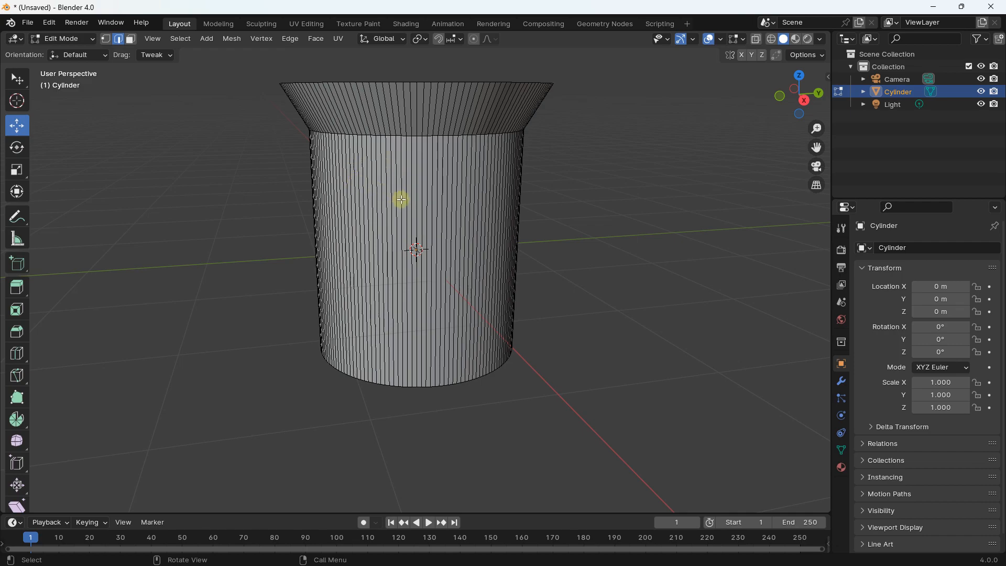
# Select one vertical edge on the cylinder's straight body and expand it to the edge ring around the body.
pyautogui.click(412, 168)
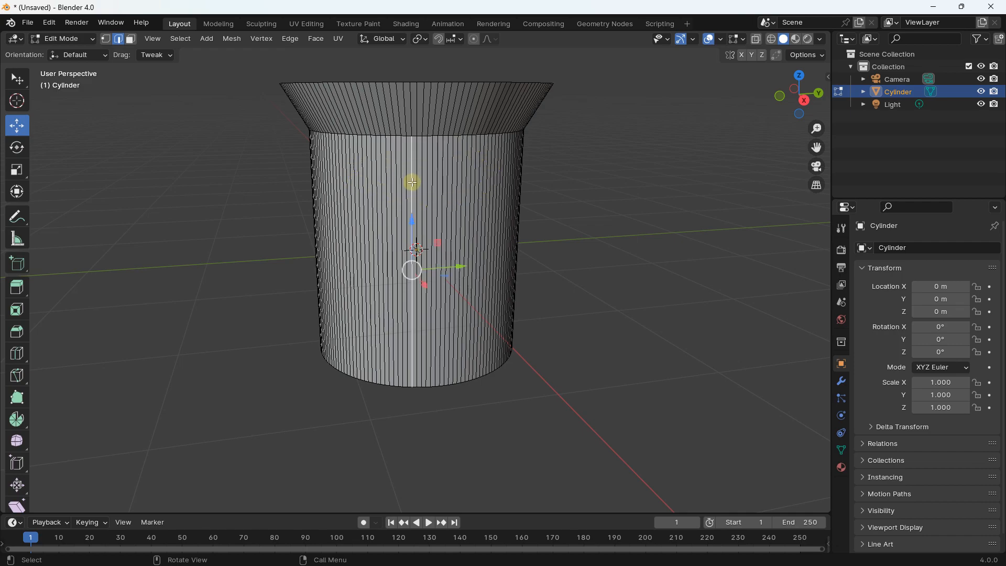
pyautogui.moveTo(503, 202); pyautogui.dragTo(490, 243, button='middle')
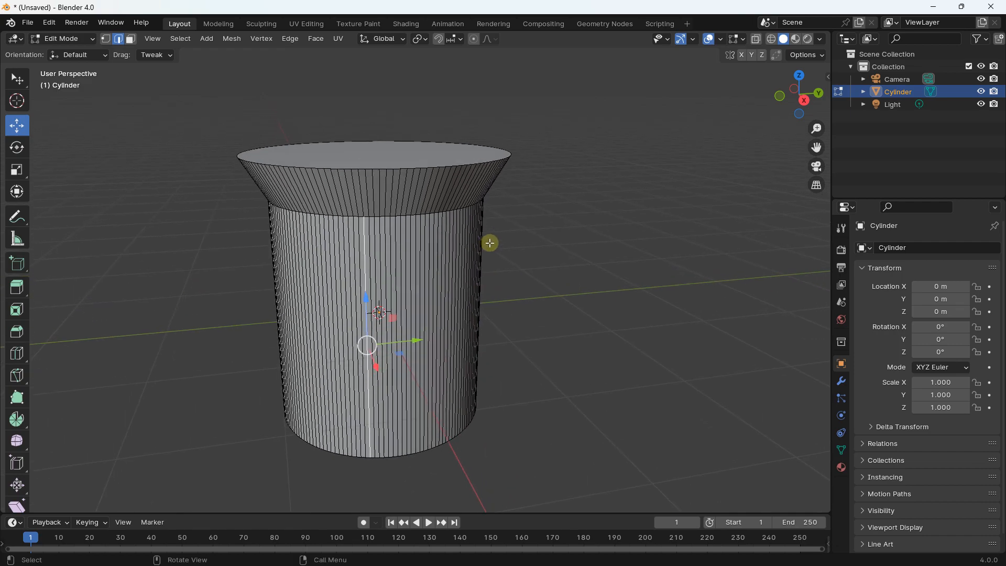
pyautogui.click(181, 38)
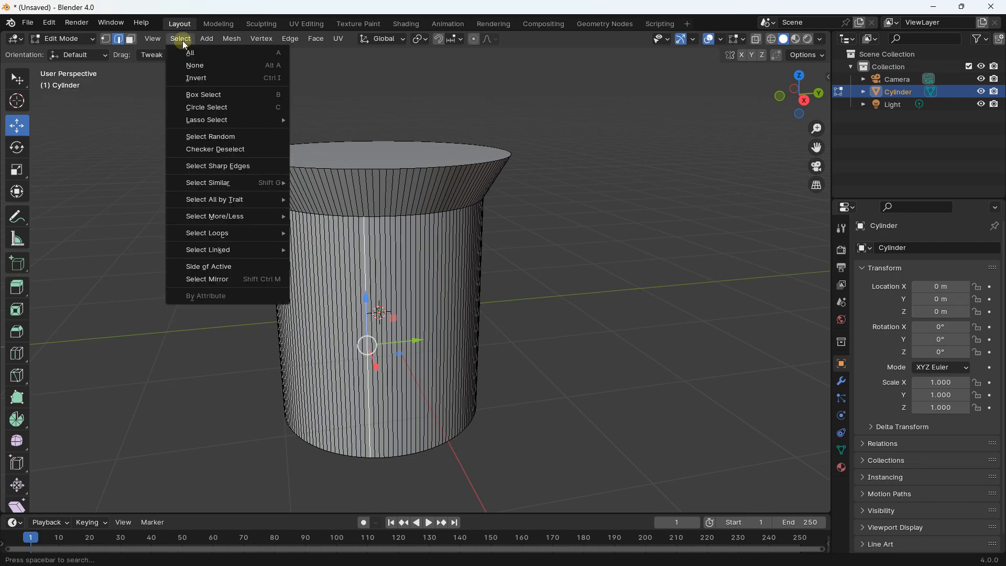
pyautogui.moveTo(237, 234)
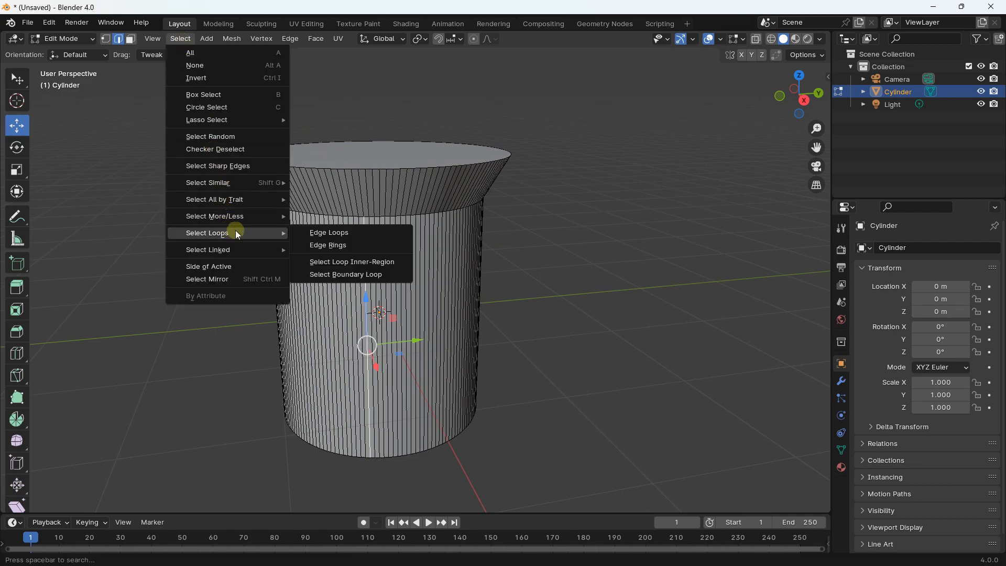
pyautogui.click(331, 246)
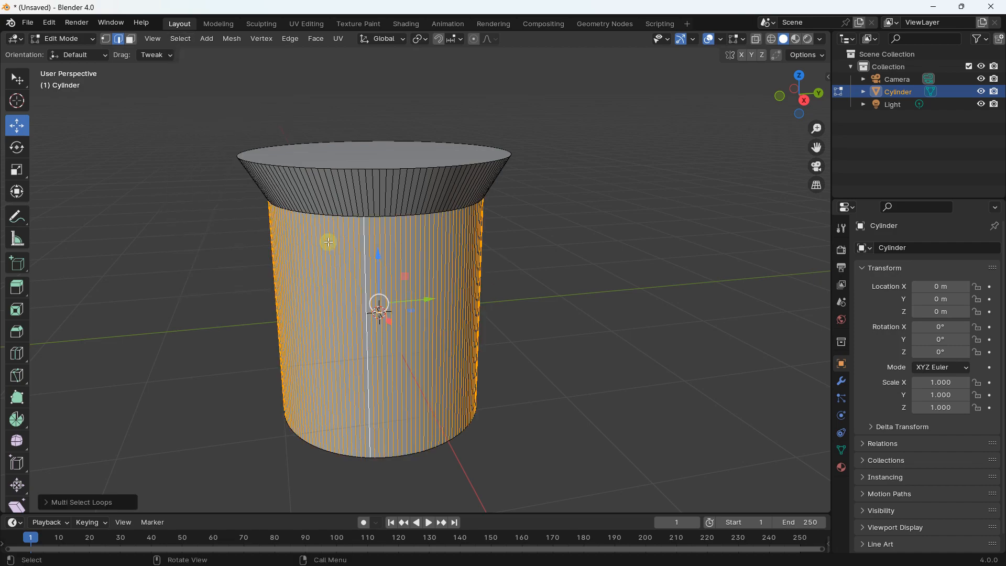
pyautogui.moveTo(388, 336); pyautogui.dragTo(445, 335, button='middle')
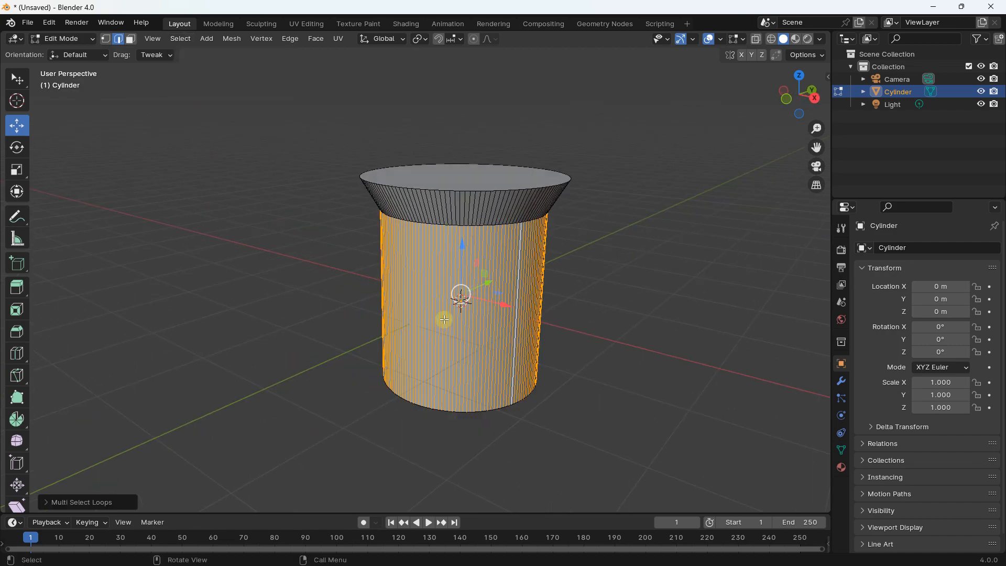
# Try extruding the body's vertical edge ring sideways along the cylinder, and undo the extrusion.
pyautogui.press('g')
pyautogui.press('Escape')
pyautogui.press('e')
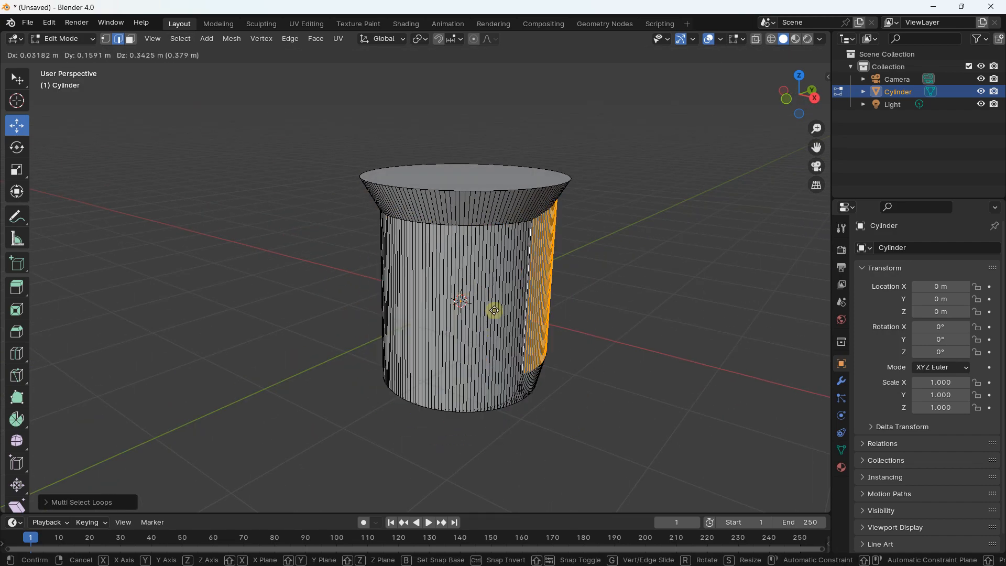
pyautogui.click(546, 314)
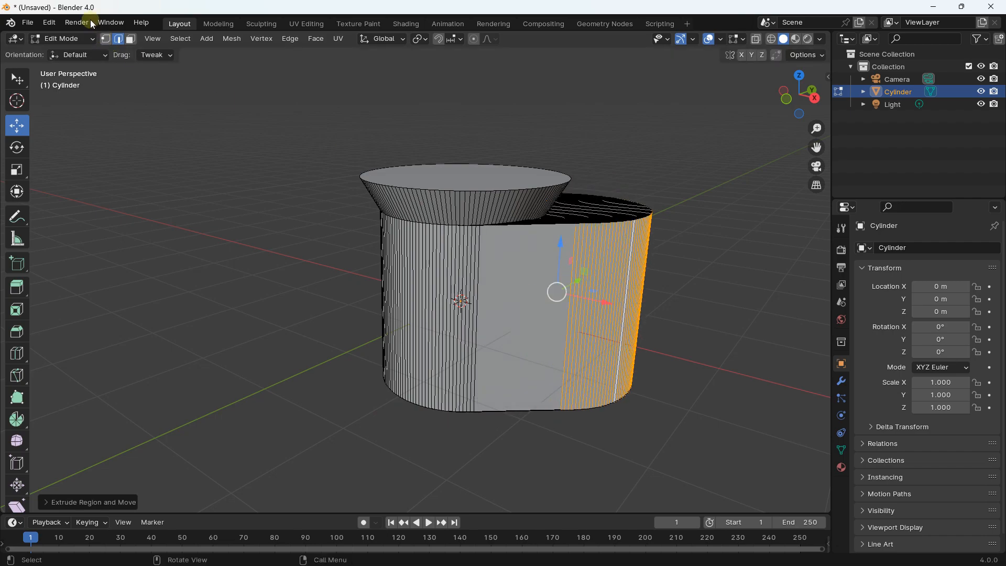
pyautogui.click(48, 22)
pyautogui.click(76, 34)
# Examine the selected vertical edge ring around the cylinder from several angles, and clear the selection.
pyautogui.moveTo(448, 317); pyautogui.dragTo(388, 289, button='middle')
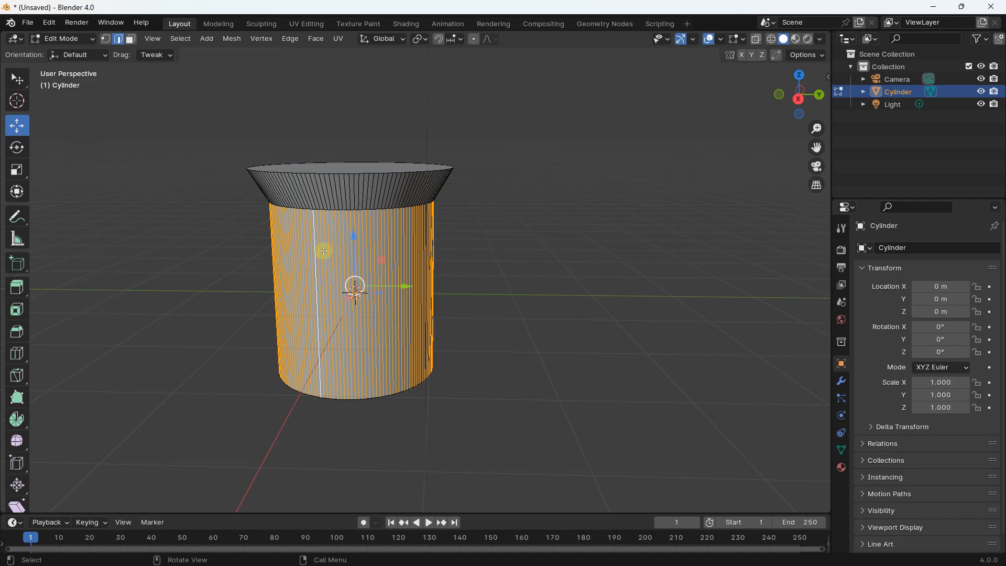
pyautogui.moveTo(330, 256); pyautogui.dragTo(380, 231, button='middle')
pyautogui.scroll(4, 391, 231)
pyautogui.scroll(-2, 382, 233)
pyautogui.scroll(-2, 373, 233)
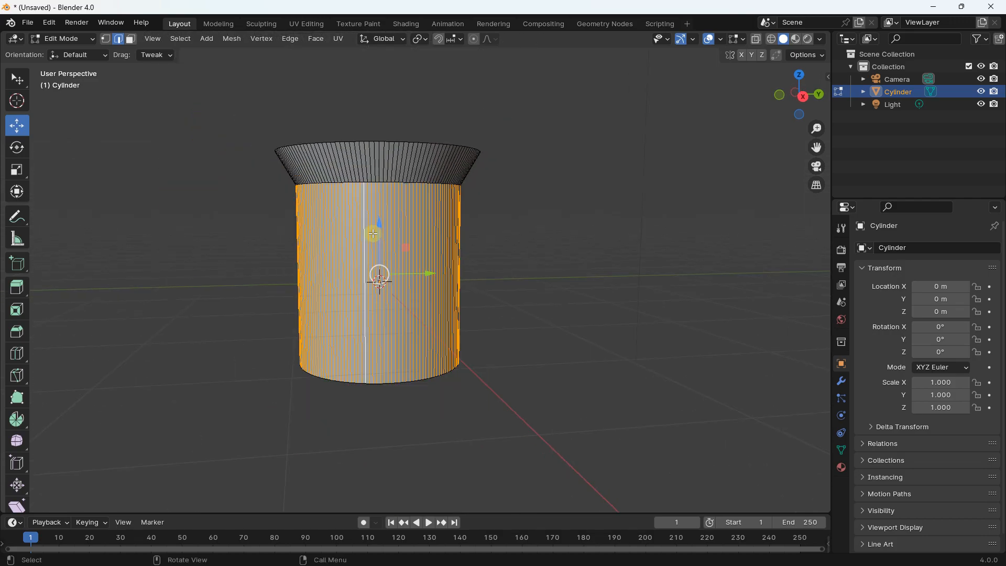
pyautogui.moveTo(372, 247); pyautogui.dragTo(399, 272, button='middle')
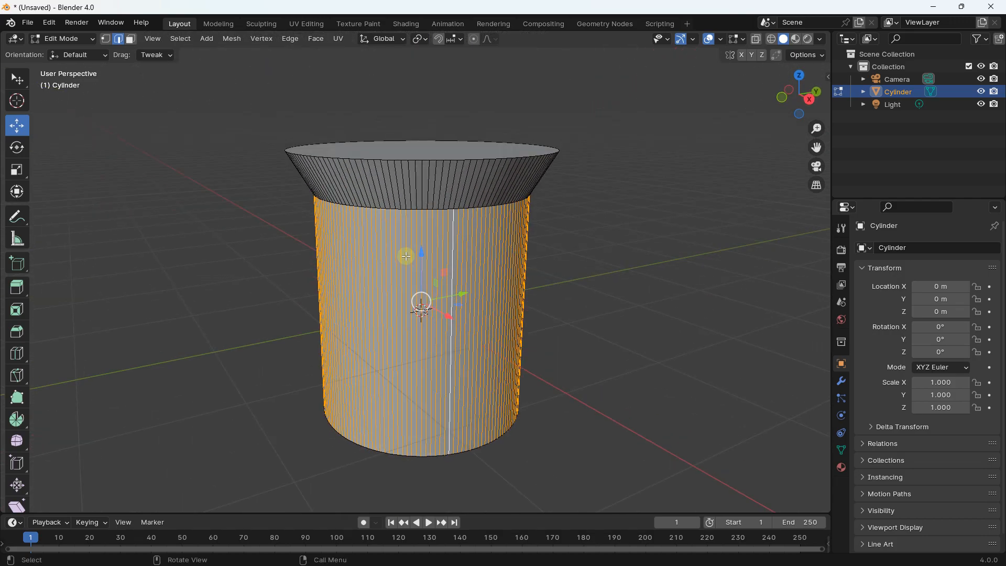
pyautogui.scroll(-3, 341, 220)
pyautogui.click(285, 176)
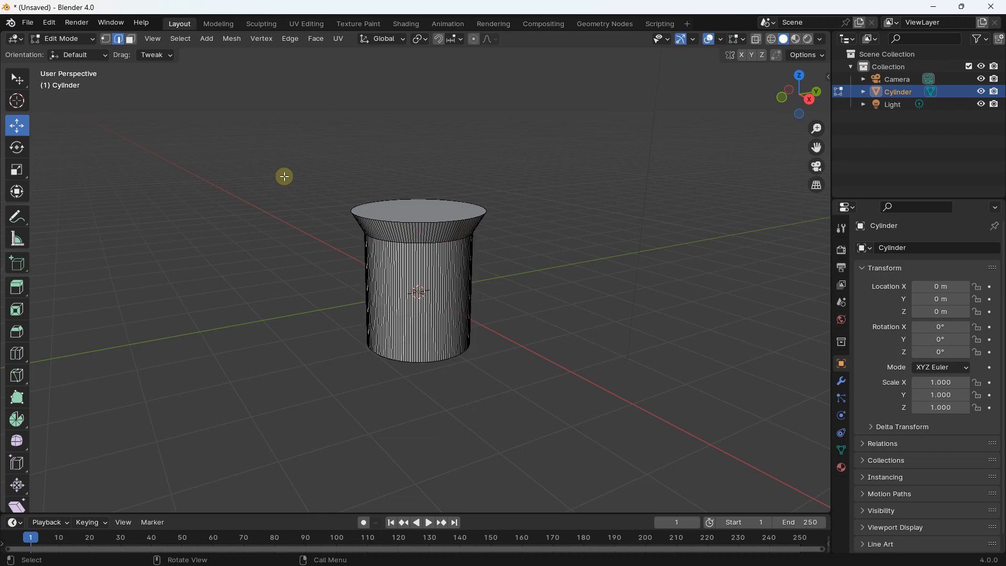
pyautogui.click(184, 38)
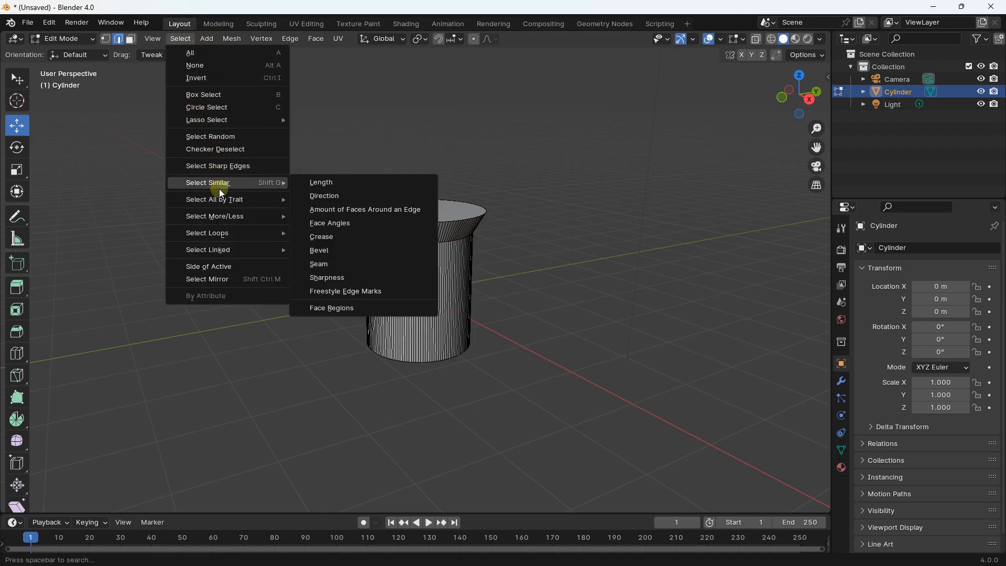
# Switch to face selection and select the flared cylinder's top face.
pyautogui.scroll(4, 446, 262)
pyautogui.moveTo(416, 167); pyautogui.dragTo(411, 180, button='middle')
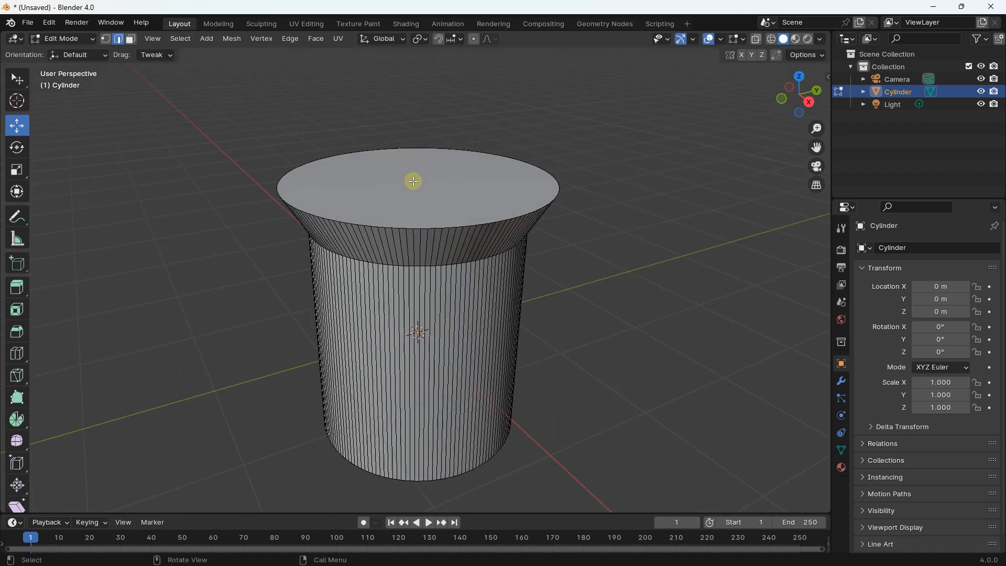
pyautogui.click(360, 152)
pyautogui.click(131, 41)
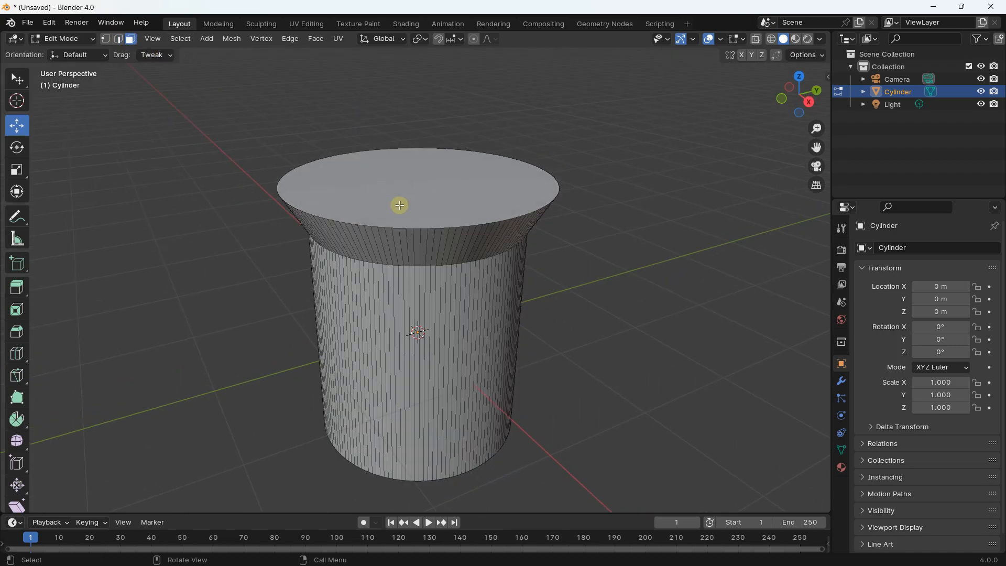
pyautogui.click(400, 204)
pyautogui.scroll(-2, 404, 202)
pyautogui.moveTo(409, 198); pyautogui.dragTo(355, 257, button='middle')
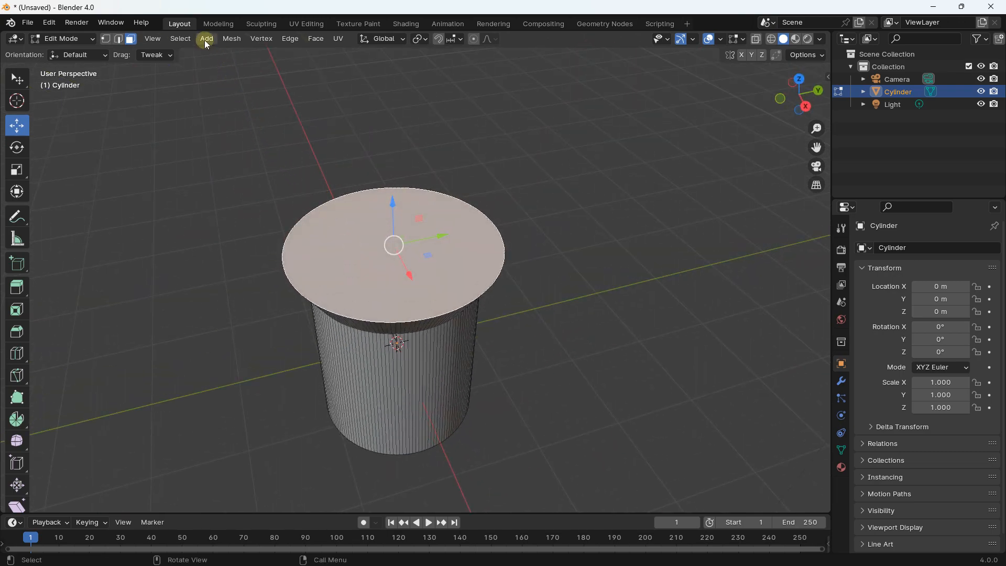
# Invert the selection to pick every face of the cylinder except the top one.
pyautogui.click(189, 39)
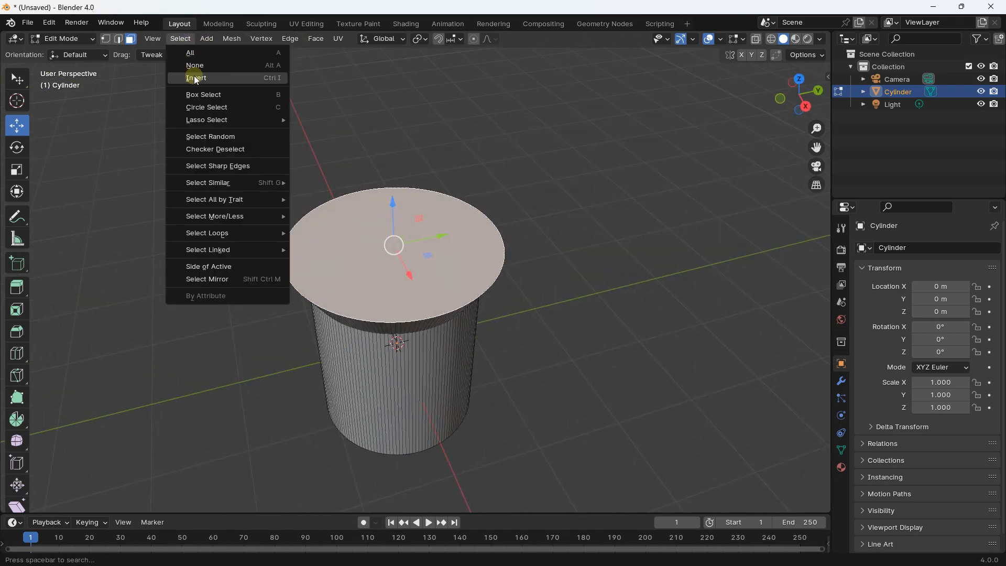
pyautogui.click(192, 78)
pyautogui.moveTo(225, 259); pyautogui.dragTo(348, 218, button='middle')
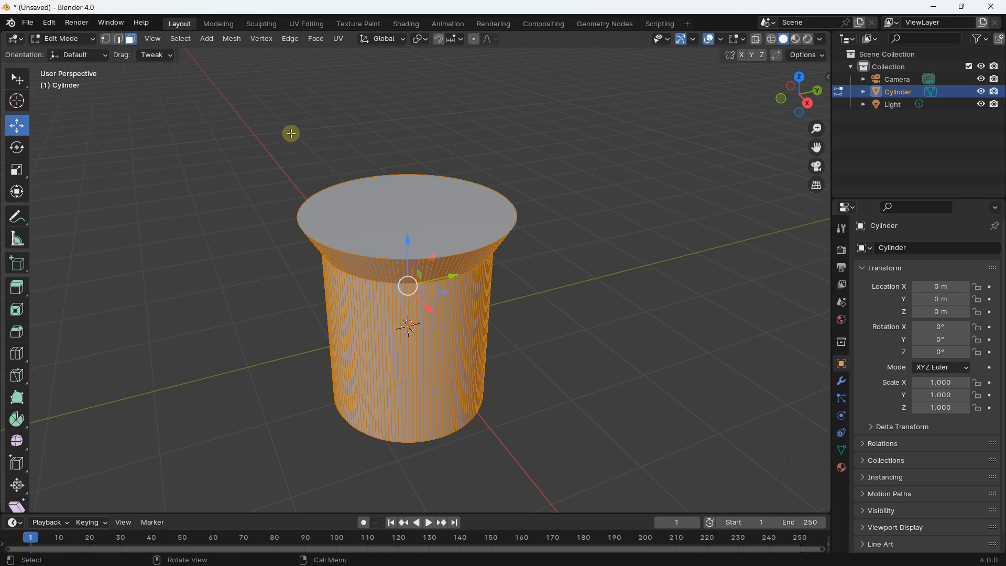
# Clear the inverted selection, and practise selecting the whole mesh and deselecting it twice.
pyautogui.click(197, 102)
pyautogui.press('a')
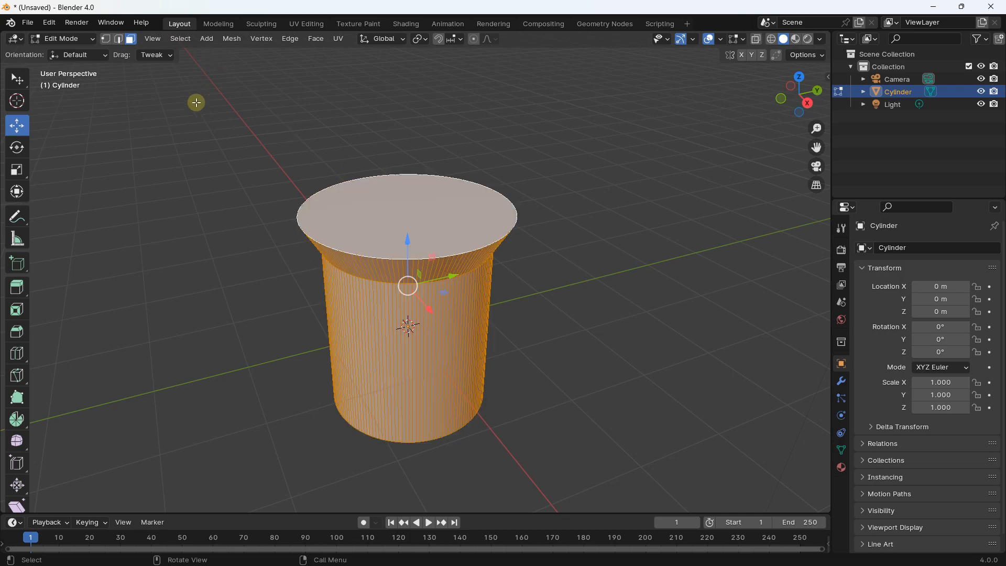
pyautogui.click(196, 102)
pyautogui.press('a')
pyautogui.click(195, 105)
# Return to Object Mode and delete the flared cylinder.
pyautogui.click(71, 39)
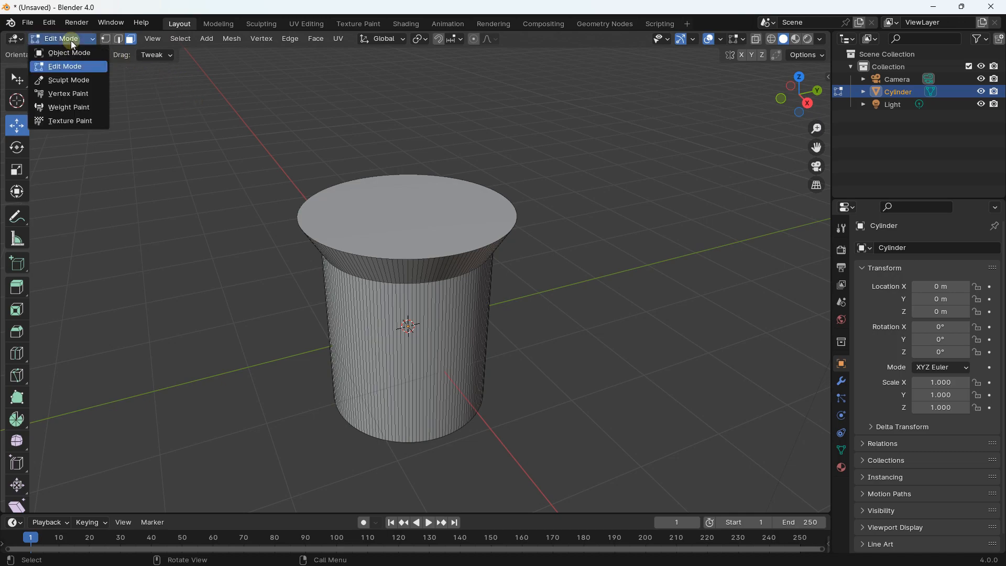
pyautogui.click(75, 49)
pyautogui.moveTo(256, 159); pyautogui.dragTo(321, 326, button='middle')
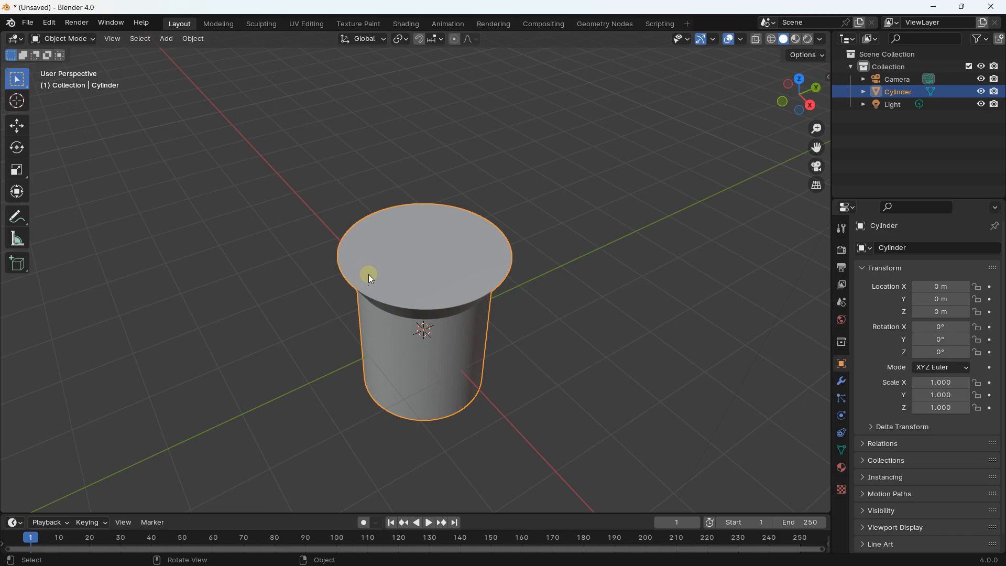
pyautogui.press('Delete')
pyautogui.scroll(-3, 362, 217)
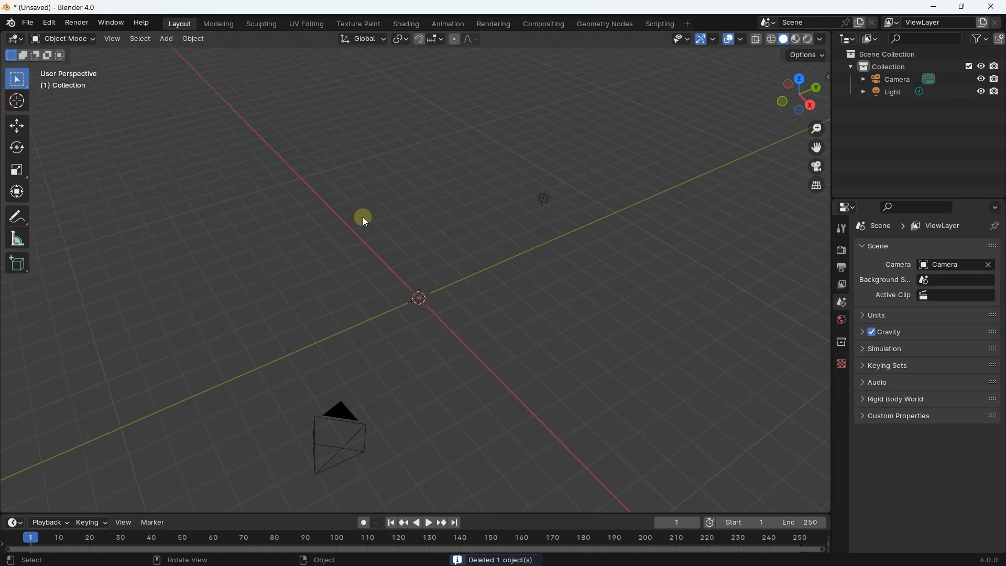